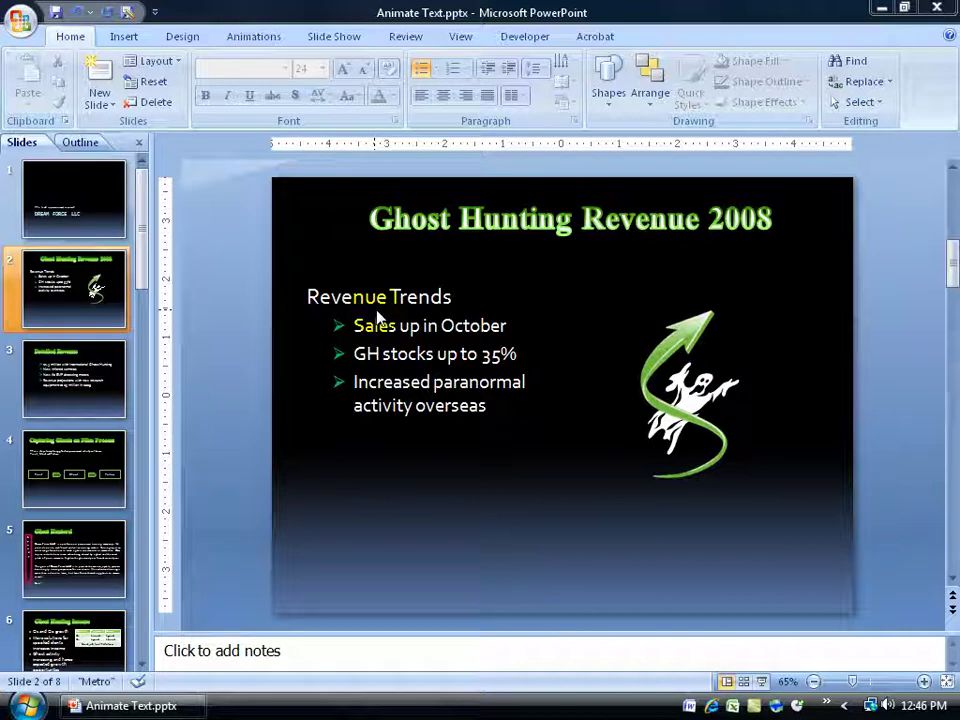
Open the Custom Animation settings for the body text box on slide 2.
{"action": "left_click", "coordinate": [345, 297]}
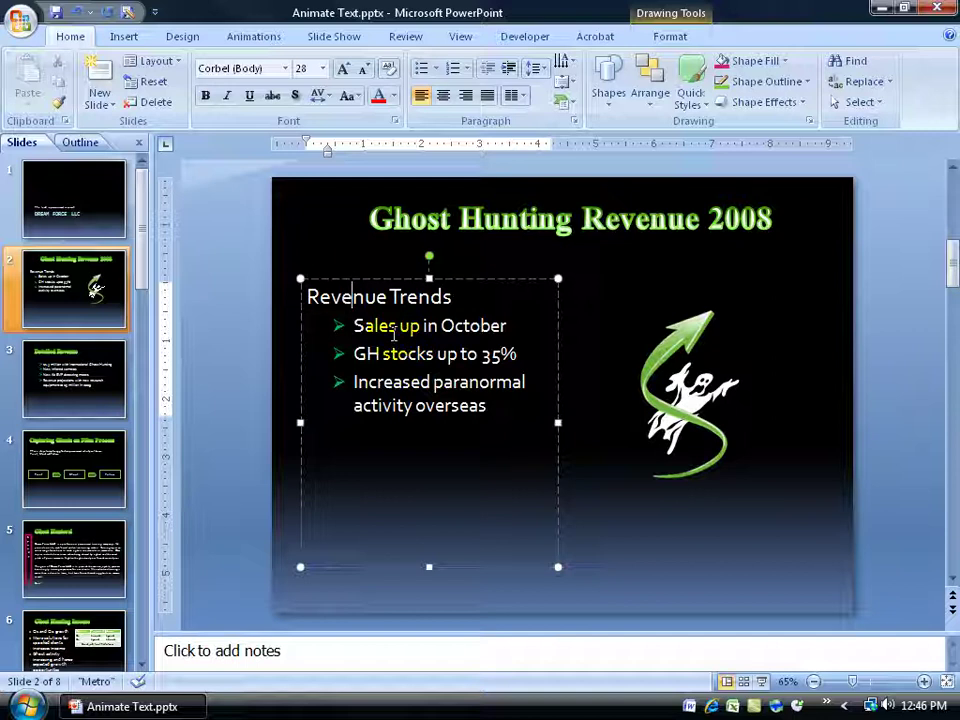
{"action": "left_click", "coordinate": [257, 38]}
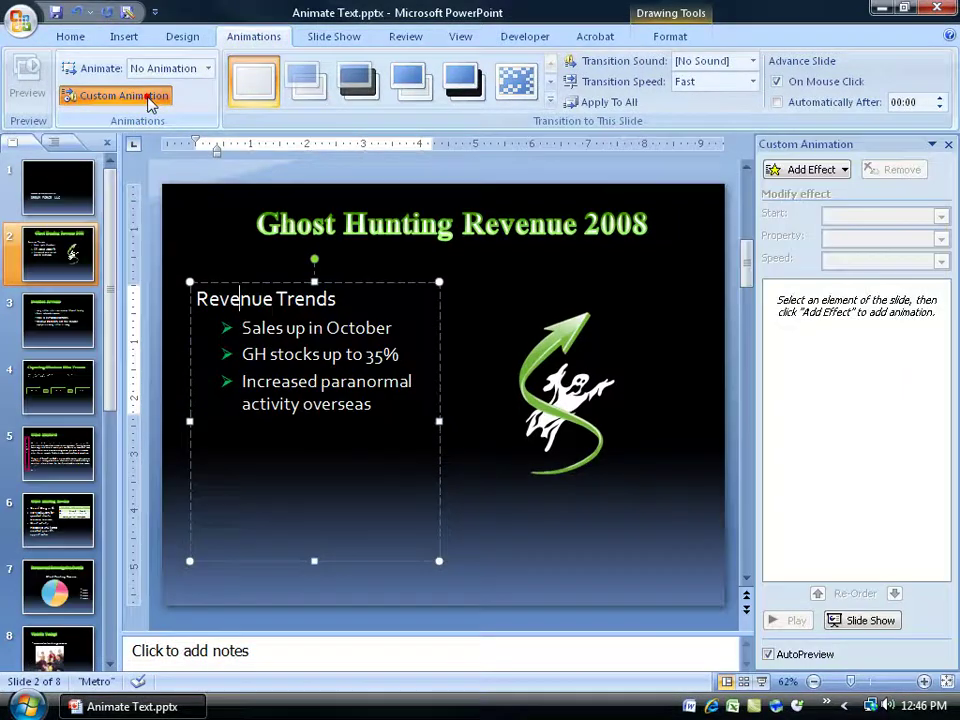
{"action": "left_click", "coordinate": [148, 102]}
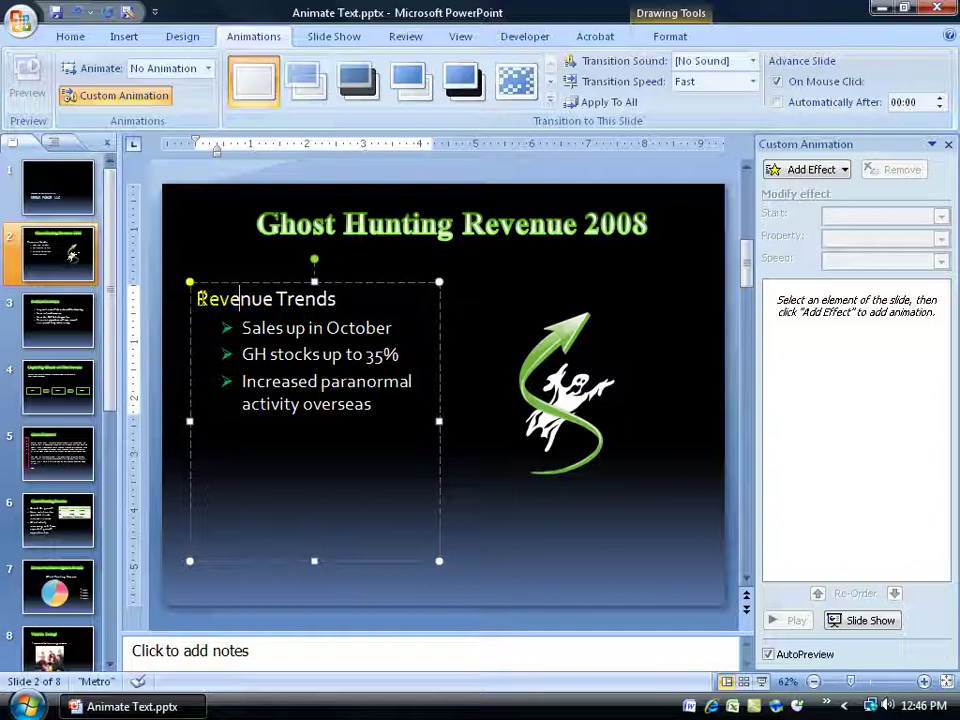
Add a Dissolve In entrance effect to the "Revenue Trends" line on slide 2.
{"action": "left_click_drag", "start_coordinate": [194, 298], "coordinate": [342, 308]}
{"action": "left_click_drag", "start_coordinate": [196, 298], "coordinate": [348, 335]}
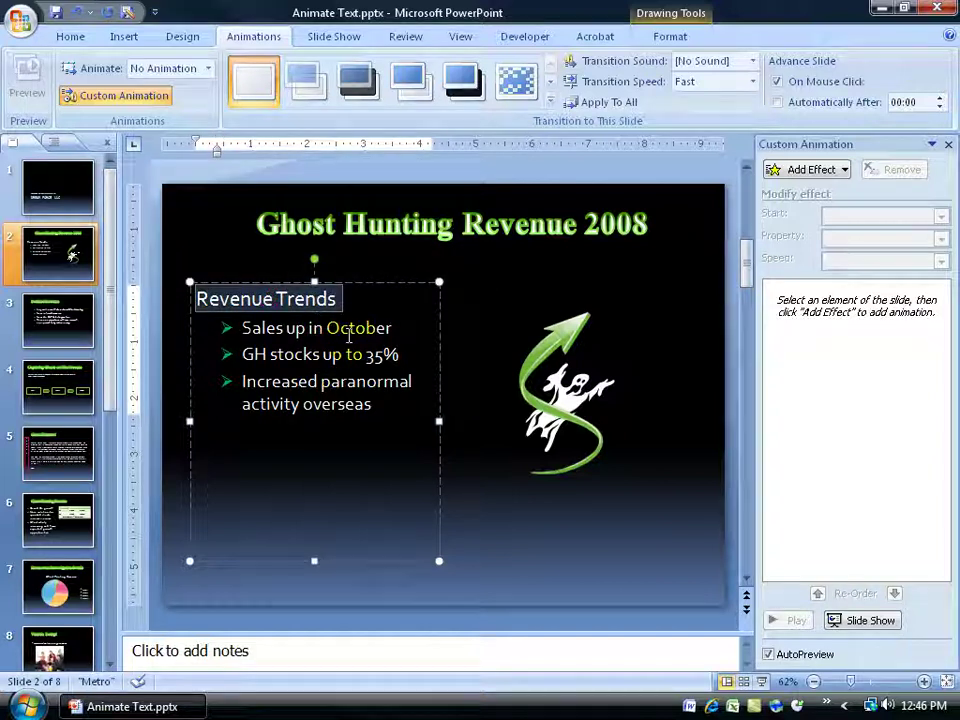
{"action": "left_click", "coordinate": [832, 174]}
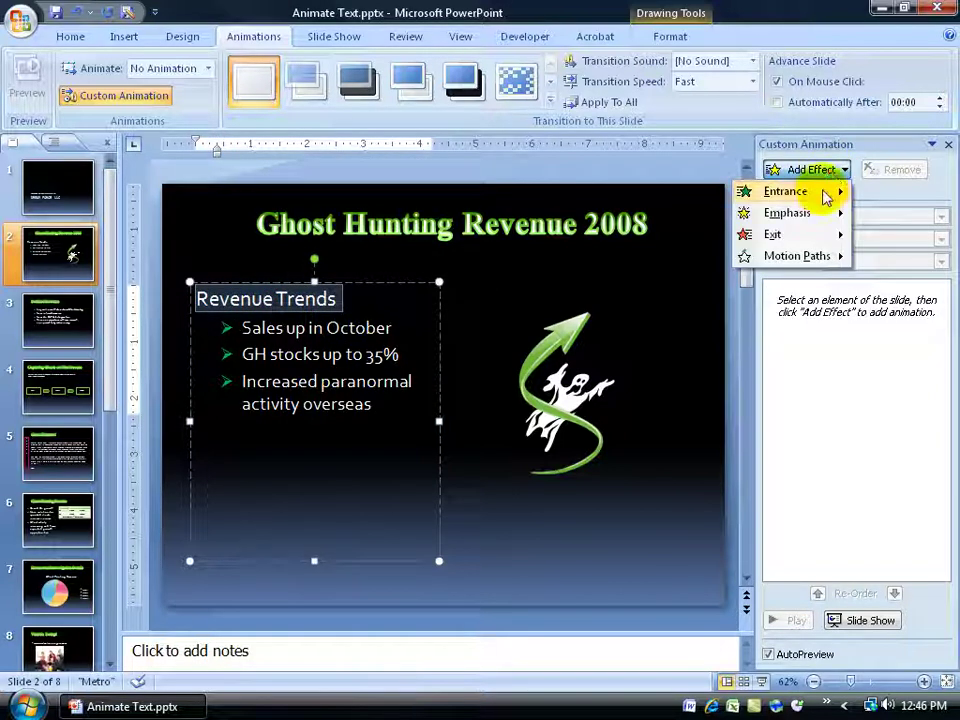
{"action": "mouse_move", "coordinate": [826, 197]}
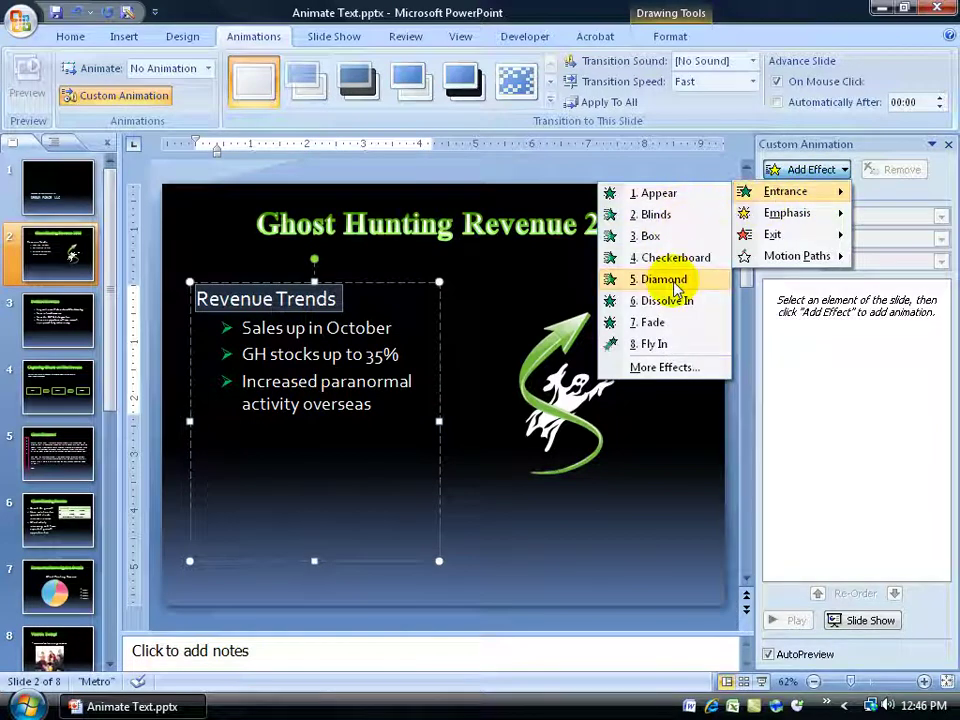
{"action": "left_click", "coordinate": [662, 367]}
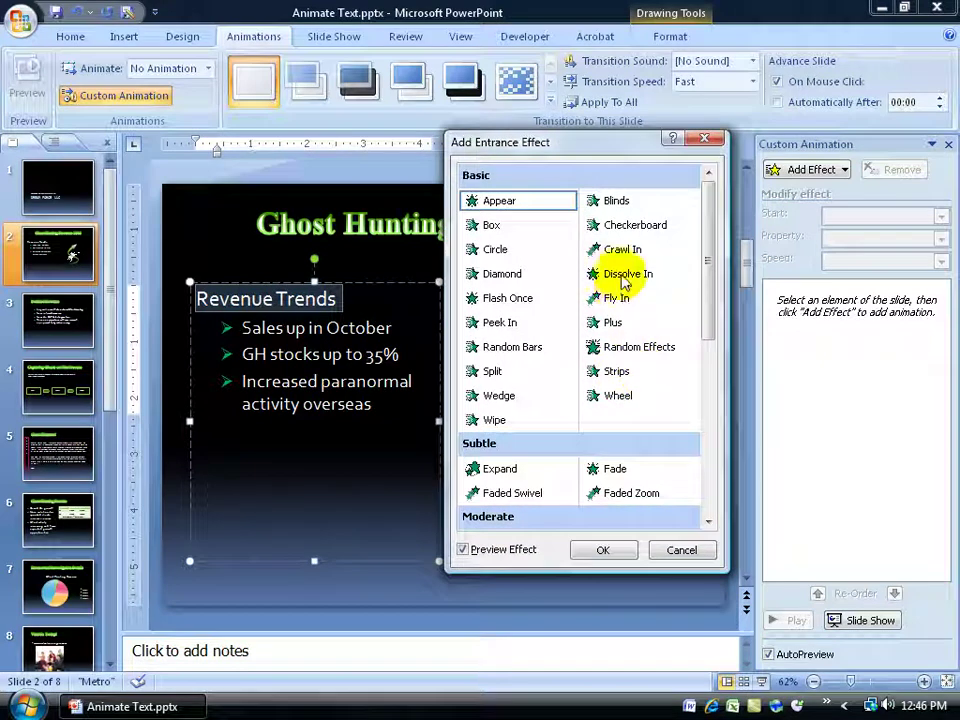
{"action": "left_click", "coordinate": [625, 280]}
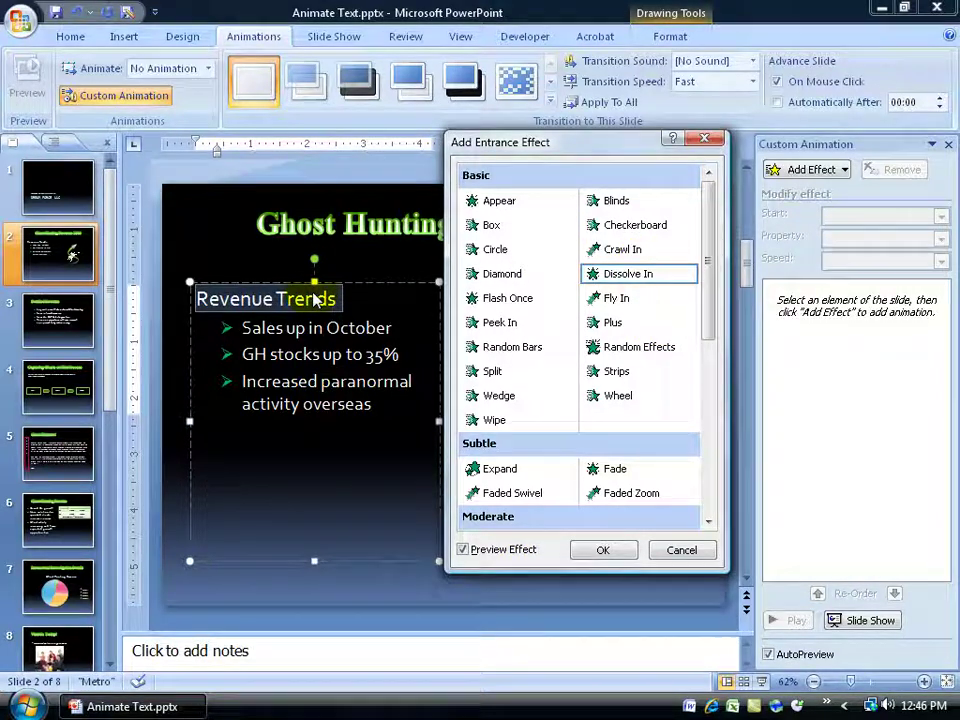
{"action": "left_click", "coordinate": [603, 550]}
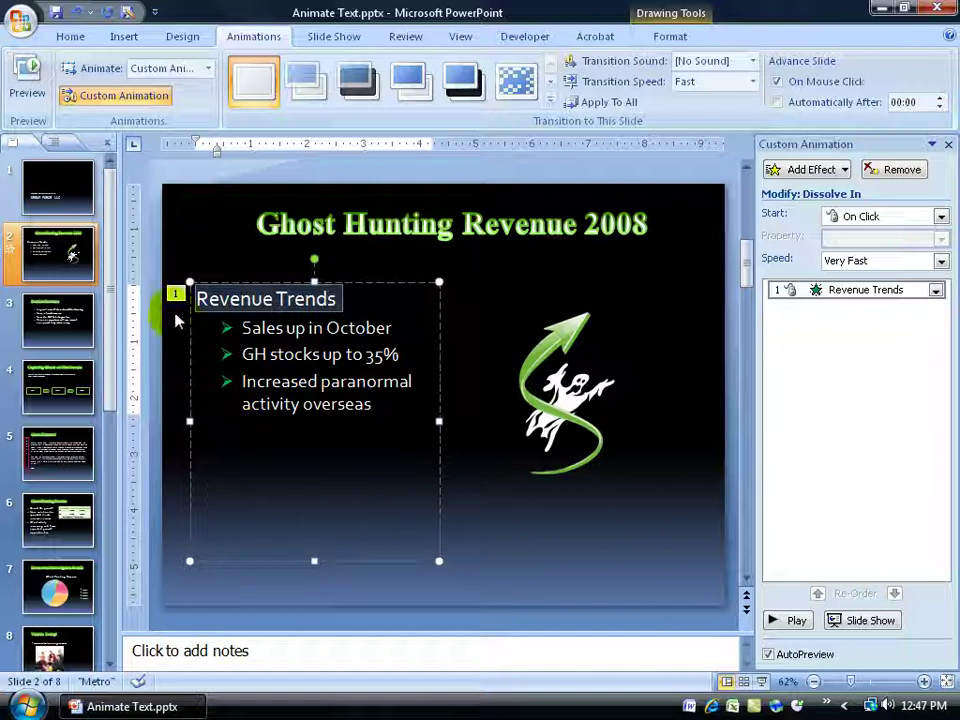
Add a Checkerboard entrance effect to the "Sales up in October" bullet.
{"action": "double_click", "coordinate": [262, 328]}
{"action": "triple_click", "coordinate": [282, 332]}
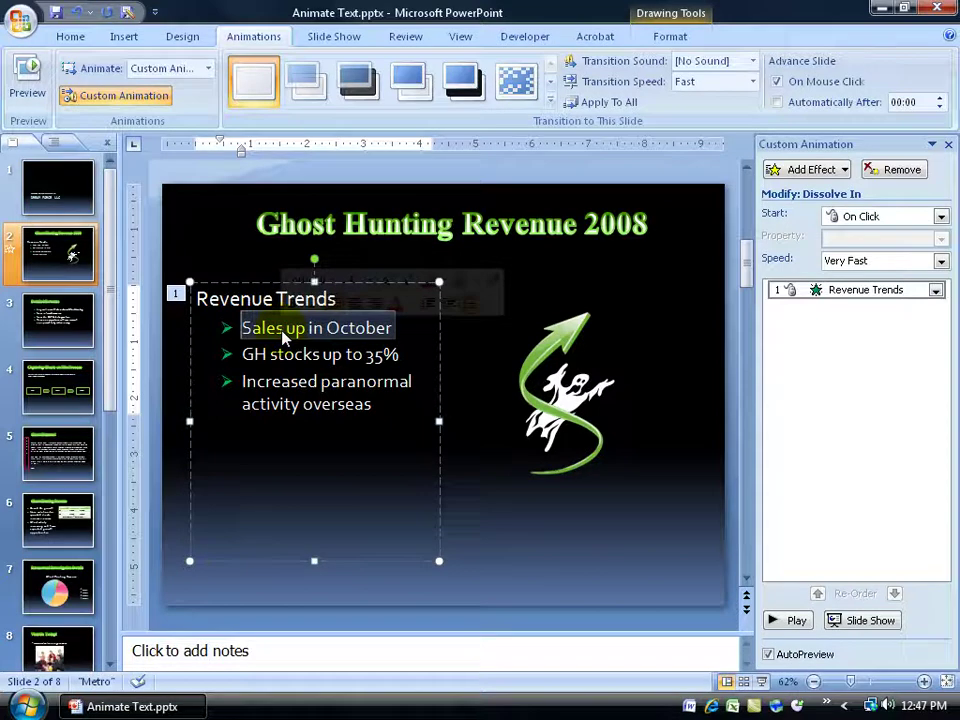
{"action": "left_click", "coordinate": [812, 170]}
{"action": "mouse_move", "coordinate": [785, 192]}
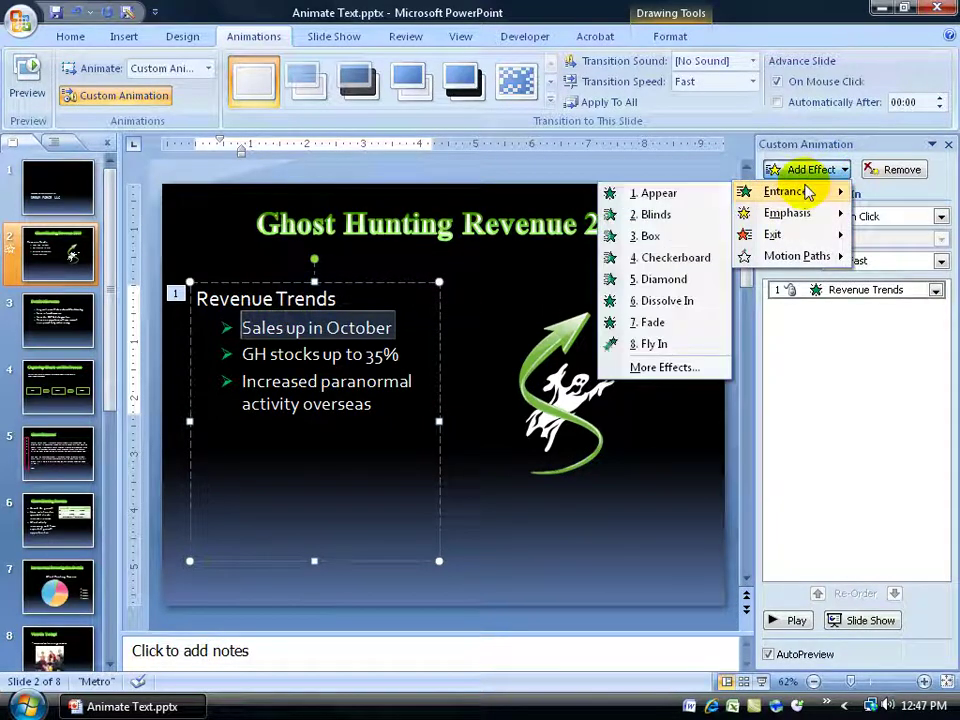
{"action": "left_click", "coordinate": [679, 255]}
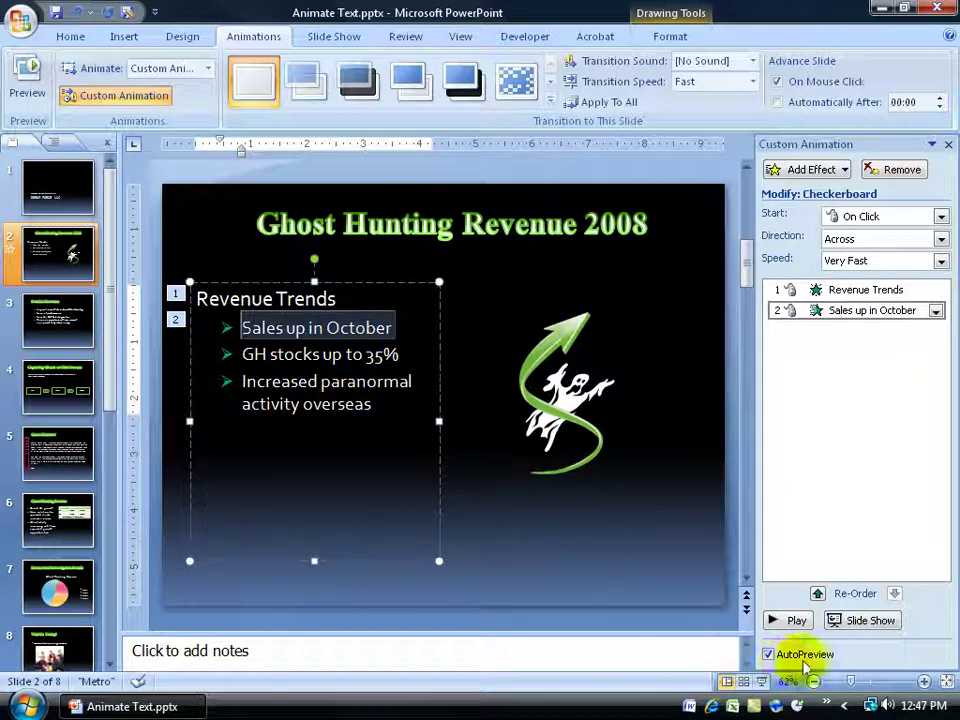
Turn off AutoPreview and the Preview Effect option for entrance effects, without adding another effect.
{"action": "left_click", "coordinate": [768, 655]}
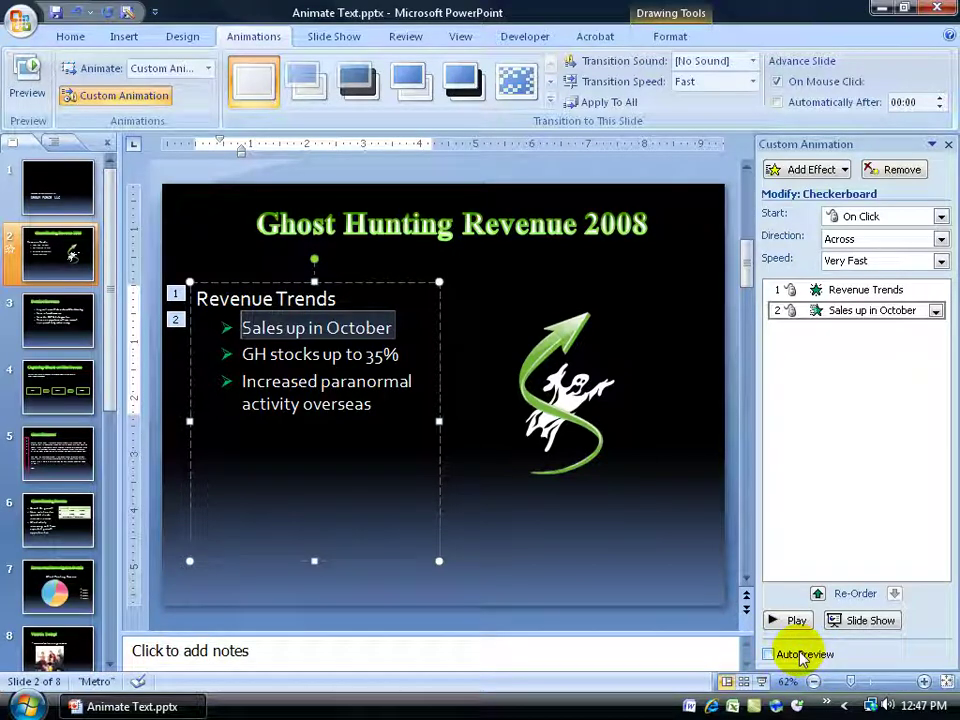
{"action": "left_click", "coordinate": [815, 169]}
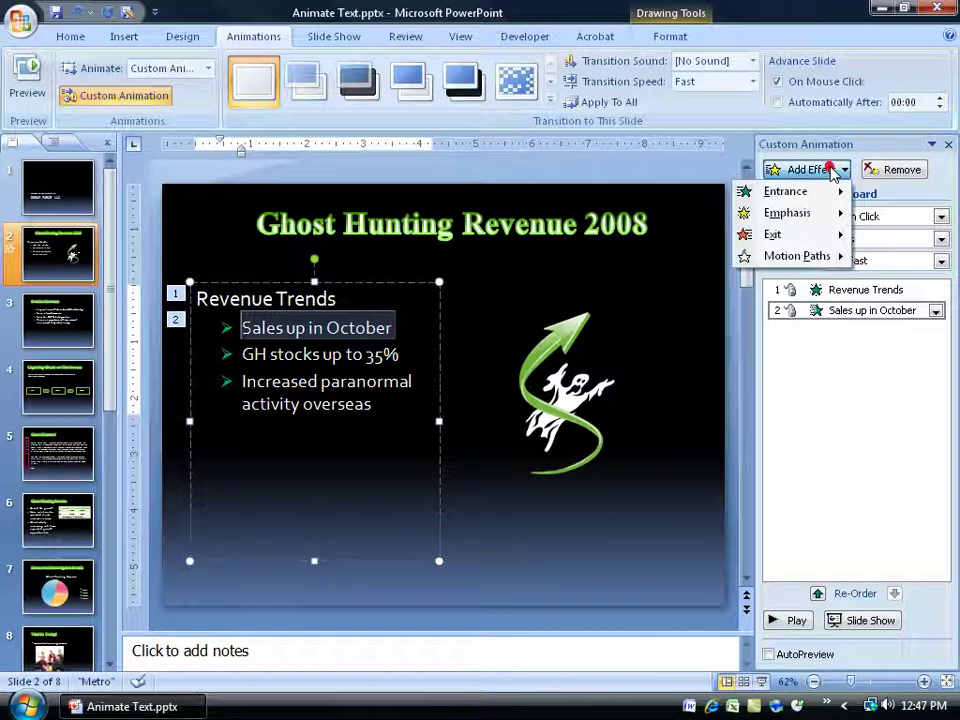
{"action": "mouse_move", "coordinate": [810, 191]}
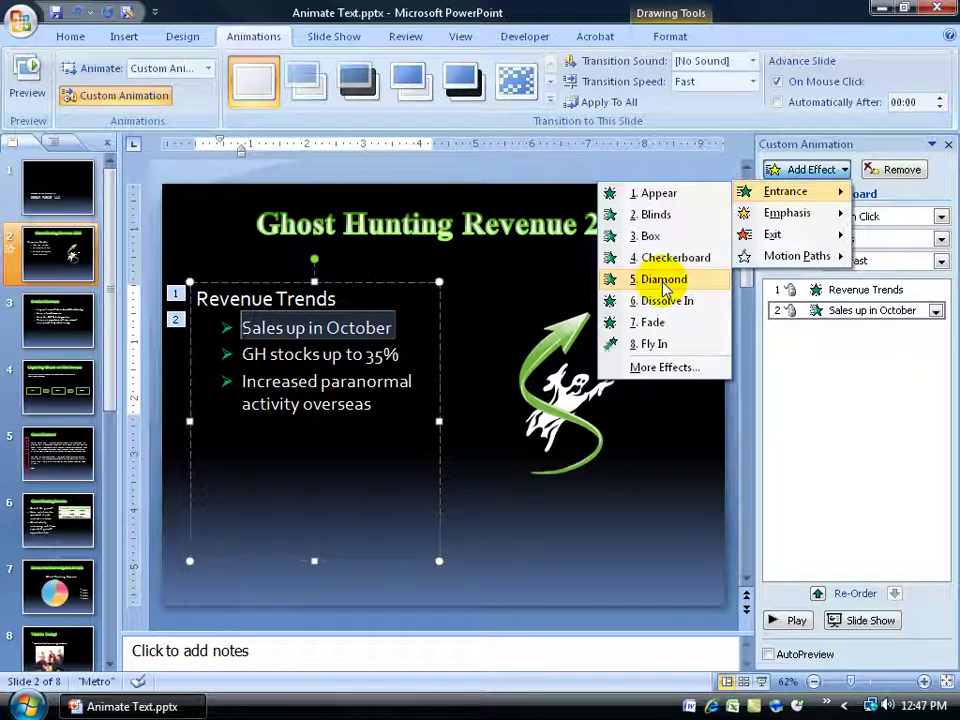
{"action": "left_click", "coordinate": [664, 367]}
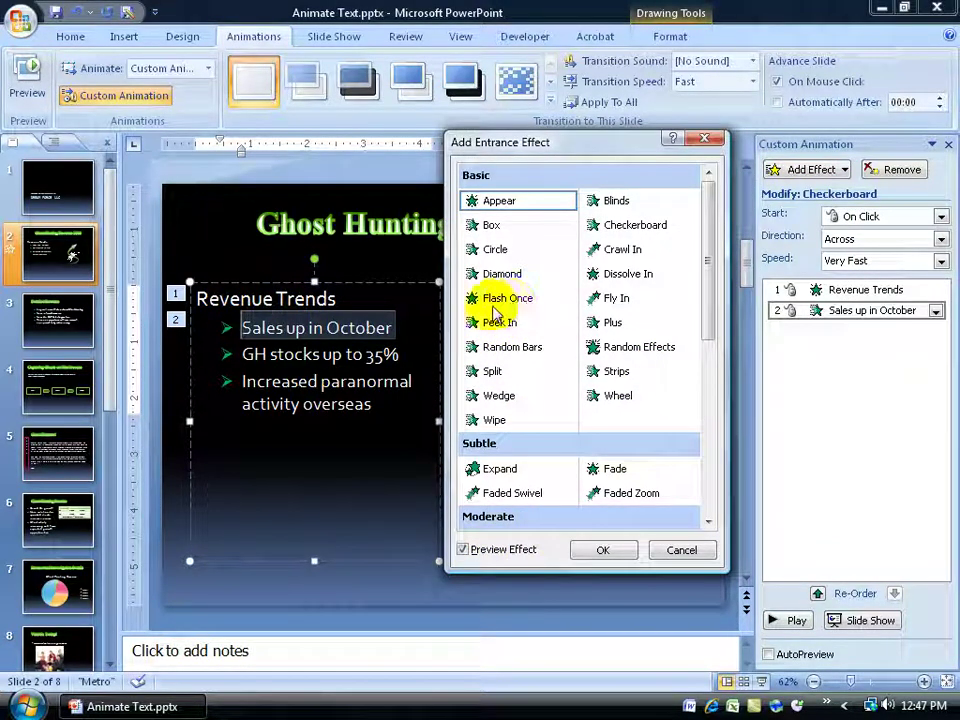
{"action": "left_click", "coordinate": [463, 549]}
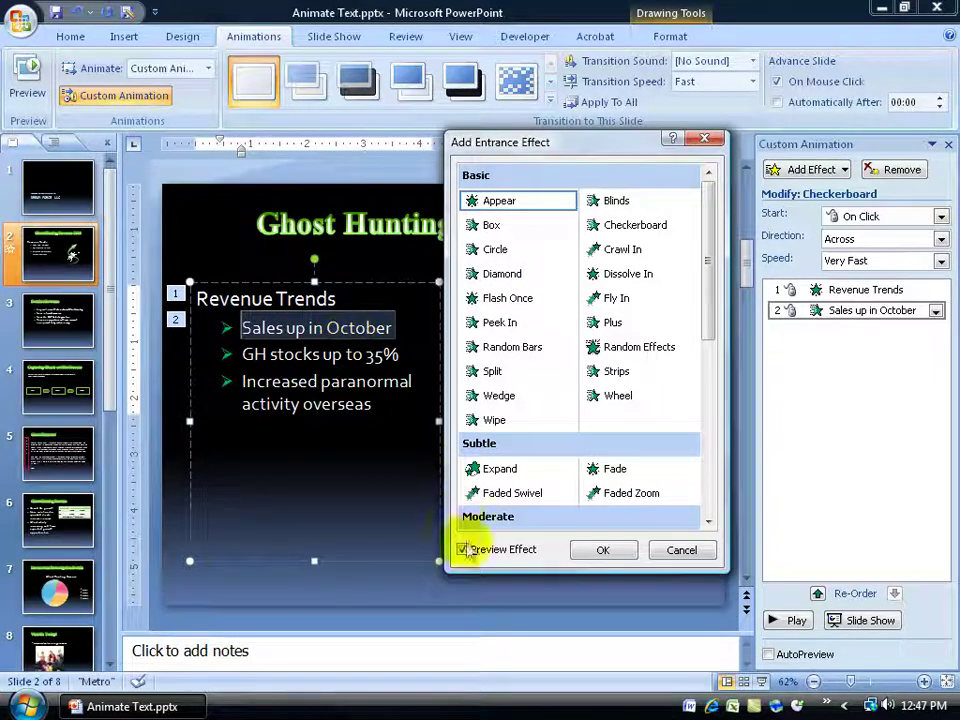
{"action": "left_click", "coordinate": [516, 553]}
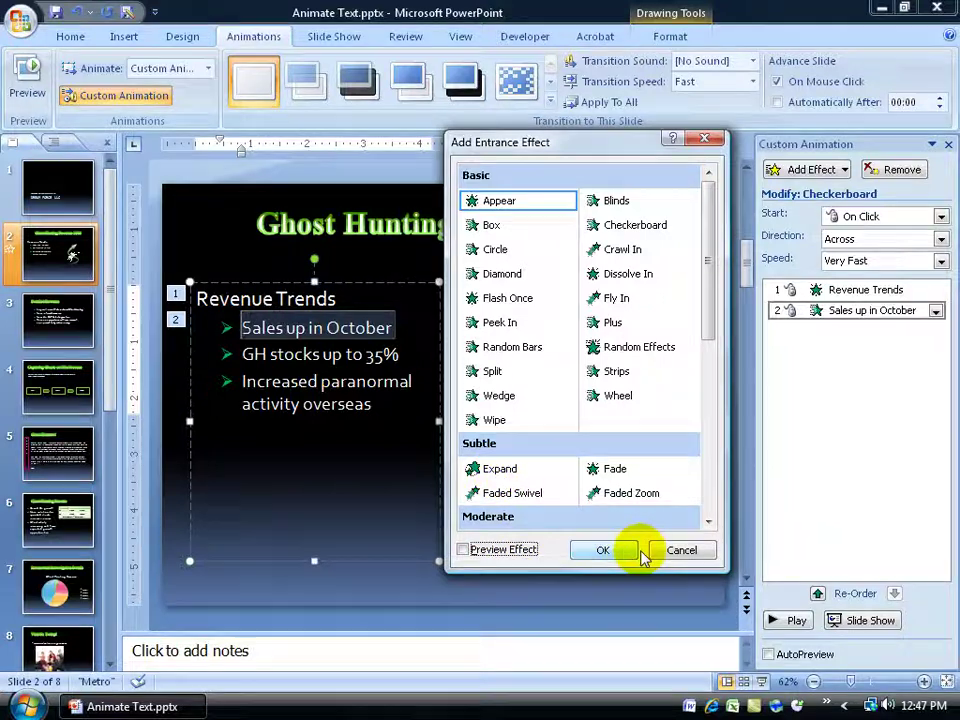
{"action": "left_click", "coordinate": [684, 550]}
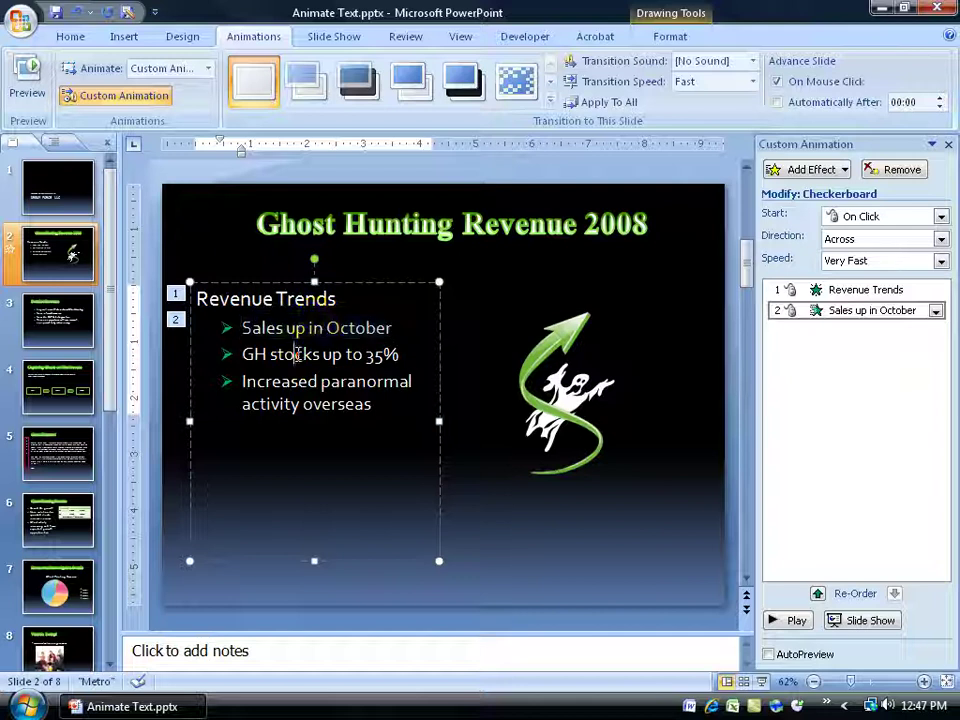
Add a Diamond entrance effect to the "GH stocks up to 35%" bullet.
{"action": "triple_click", "coordinate": [297, 350]}
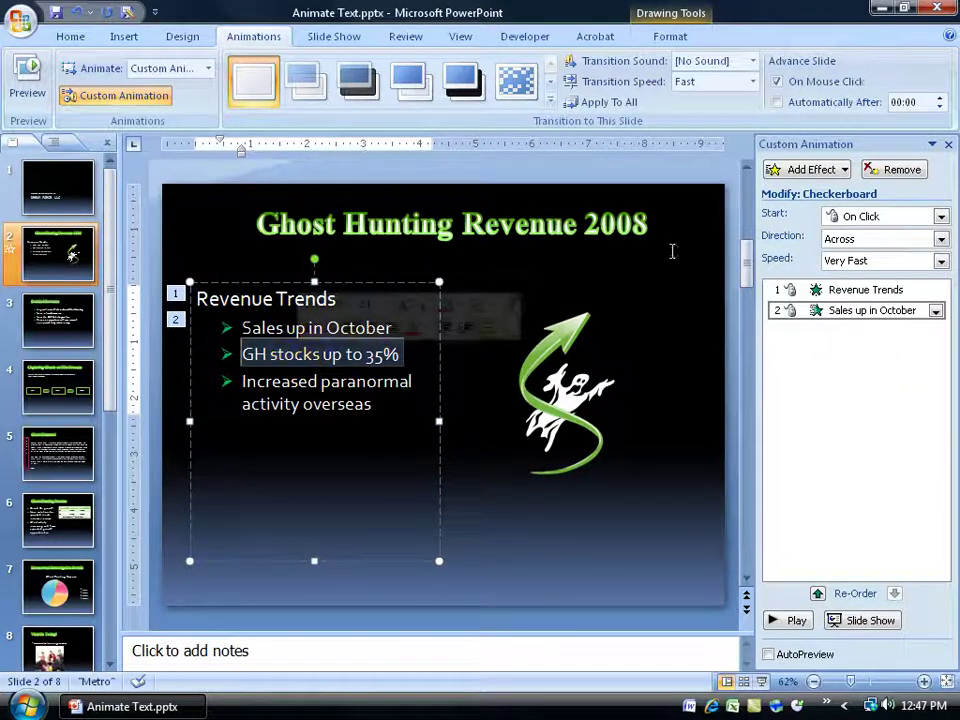
{"action": "left_click", "coordinate": [815, 170]}
{"action": "mouse_move", "coordinate": [824, 200]}
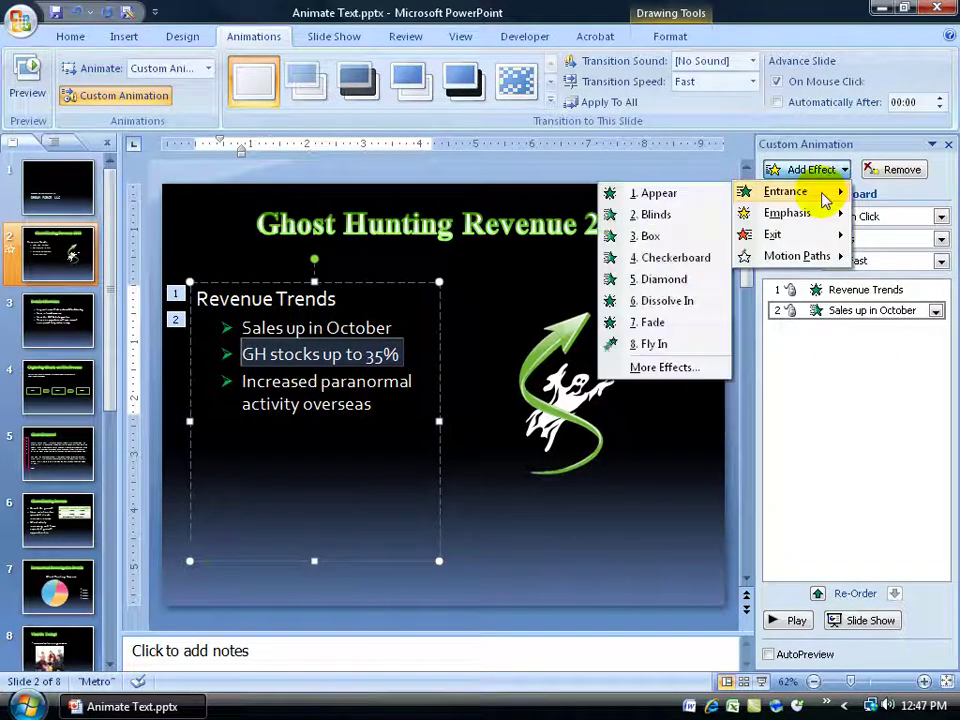
{"action": "left_click", "coordinate": [690, 280]}
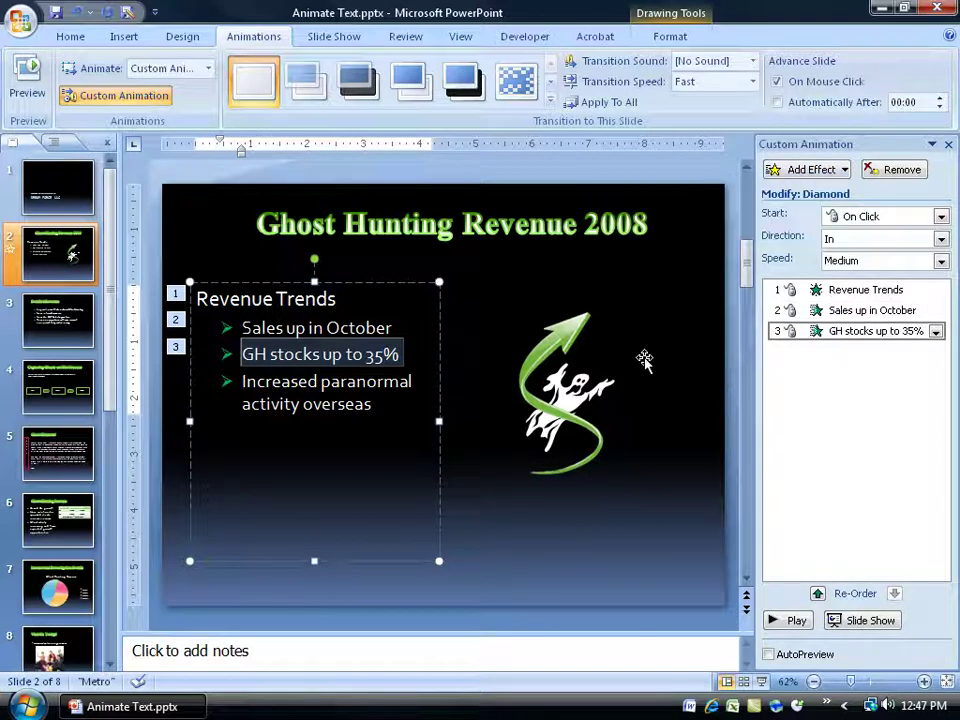
Add a Fly In entrance effect to the "Increased paranormal activity overseas" bullet.
{"action": "triple_click", "coordinate": [320, 390]}
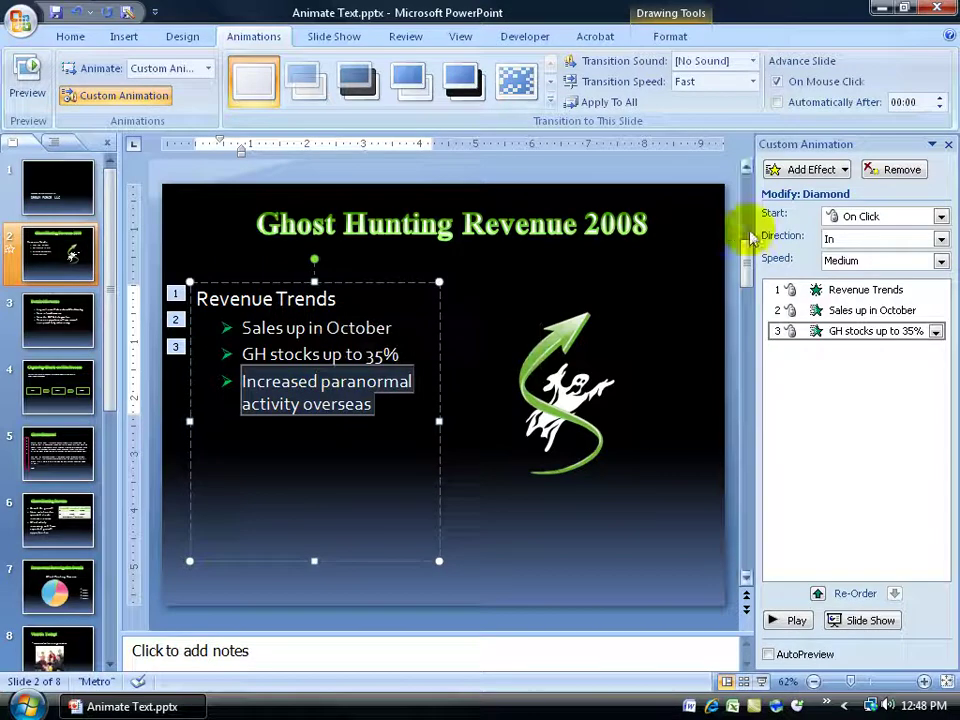
{"action": "left_click", "coordinate": [840, 172]}
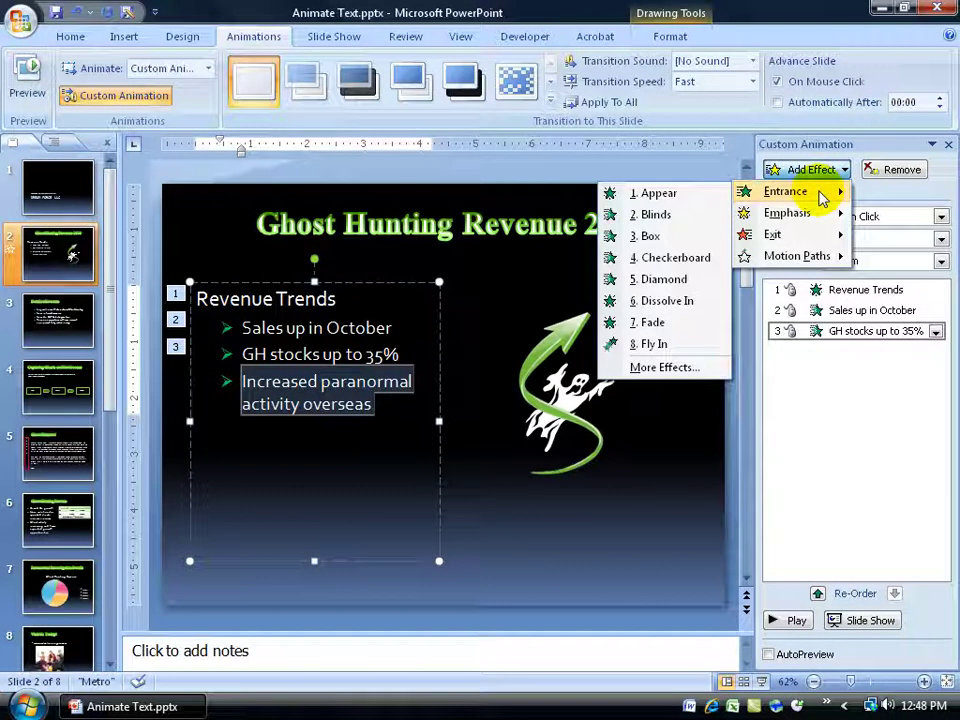
{"action": "left_click", "coordinate": [668, 343]}
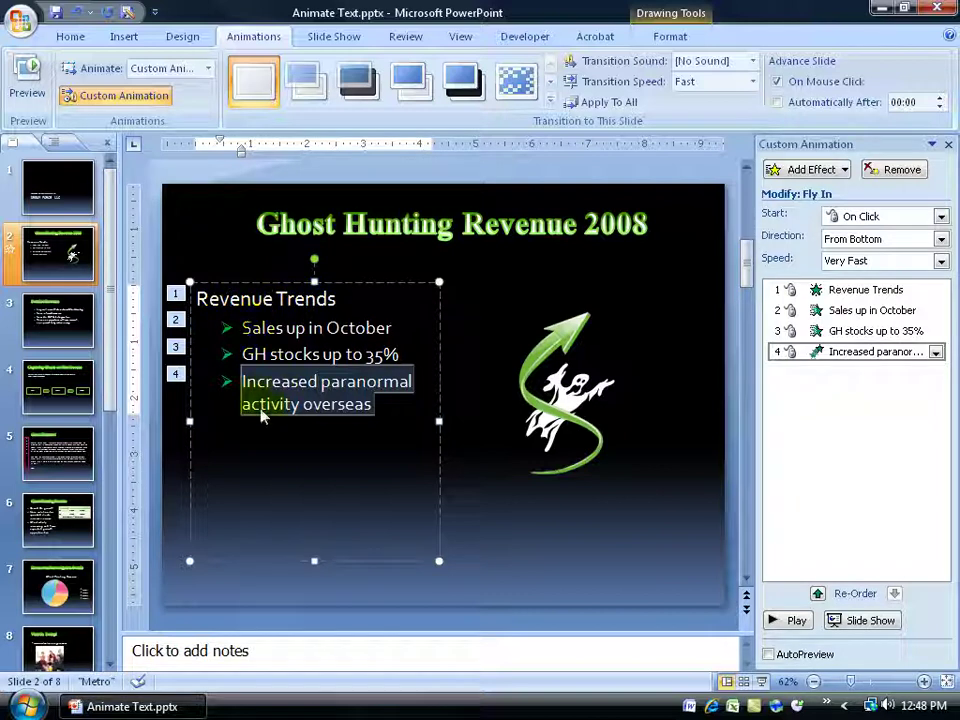
Add a Faded Swivel exit effect to the "Revenue Trends" line.
{"action": "triple_click", "coordinate": [254, 301]}
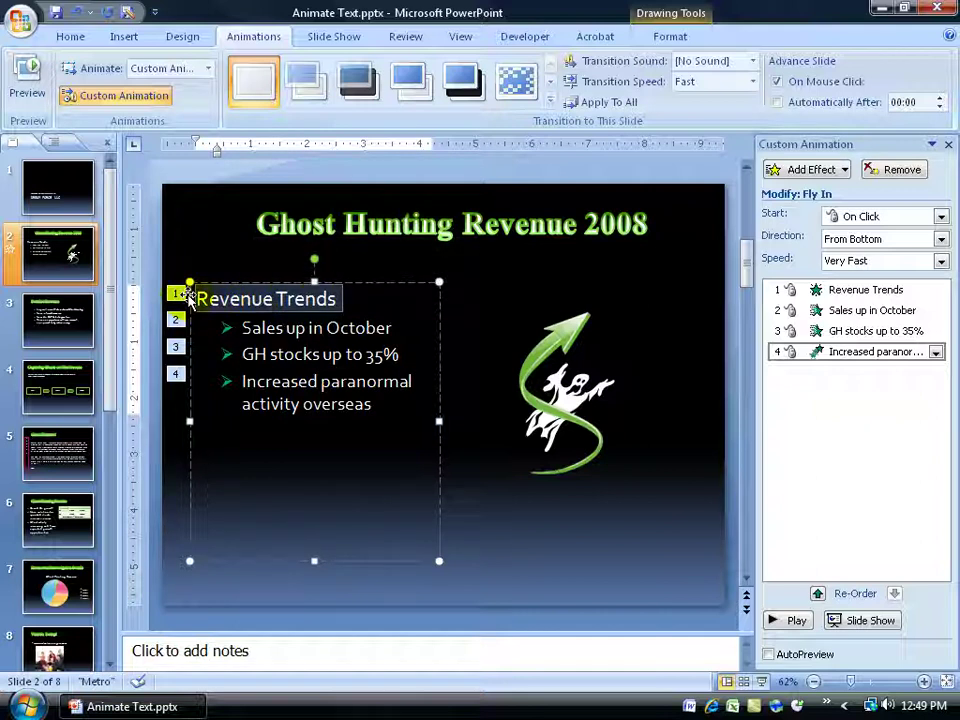
{"action": "left_click", "coordinate": [820, 169]}
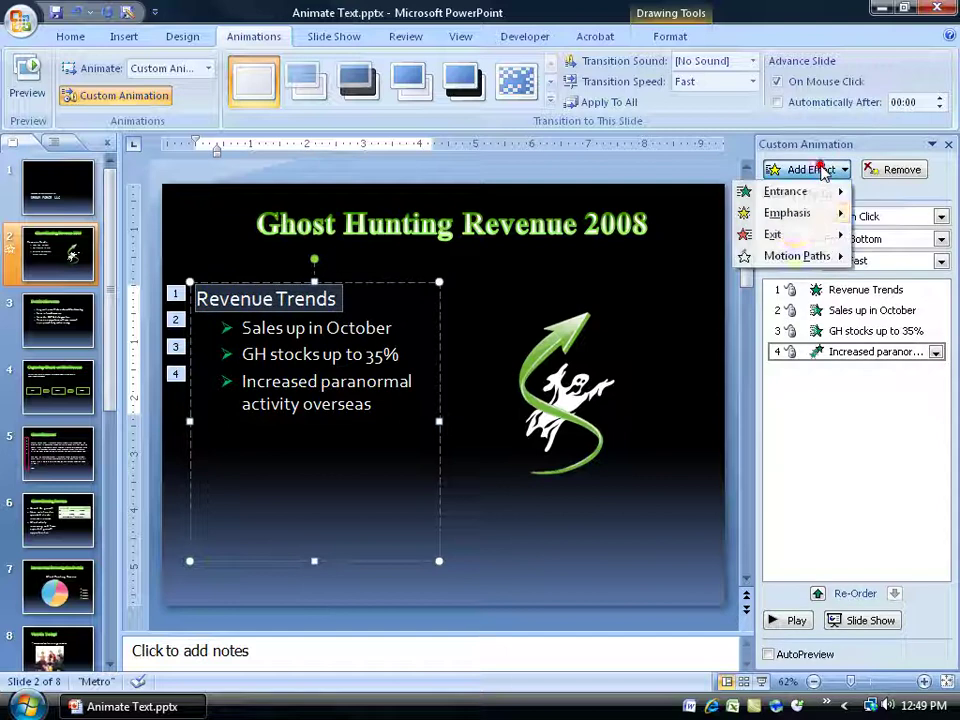
{"action": "mouse_move", "coordinate": [775, 234]}
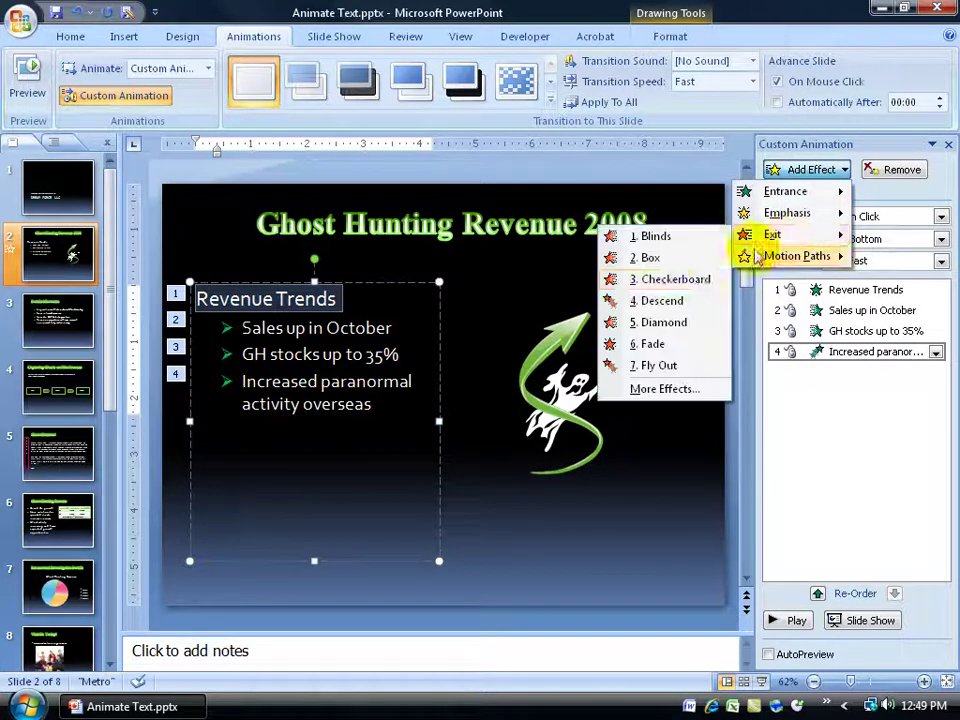
{"action": "left_click", "coordinate": [665, 390]}
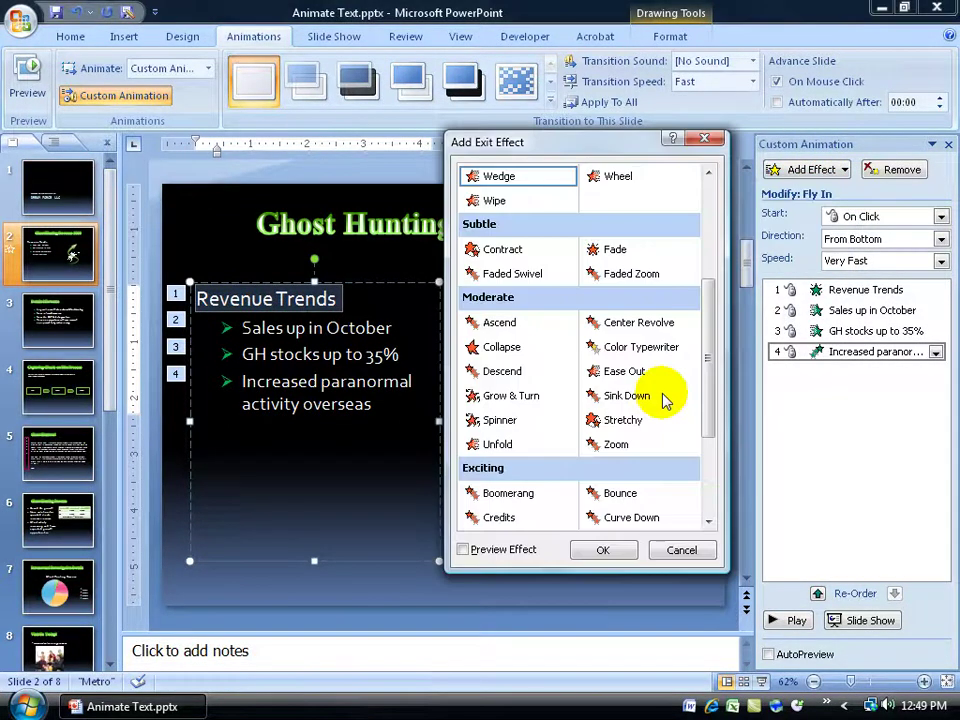
{"action": "left_click", "coordinate": [518, 278]}
{"action": "left_click", "coordinate": [603, 550]}
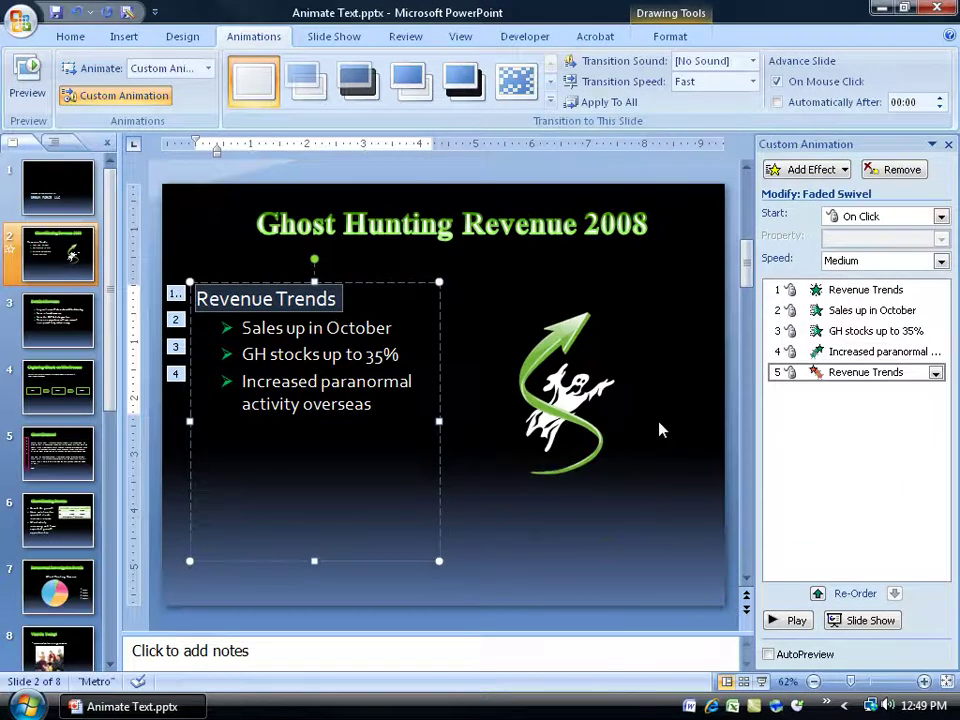
{"action": "left_click", "coordinate": [808, 396]}
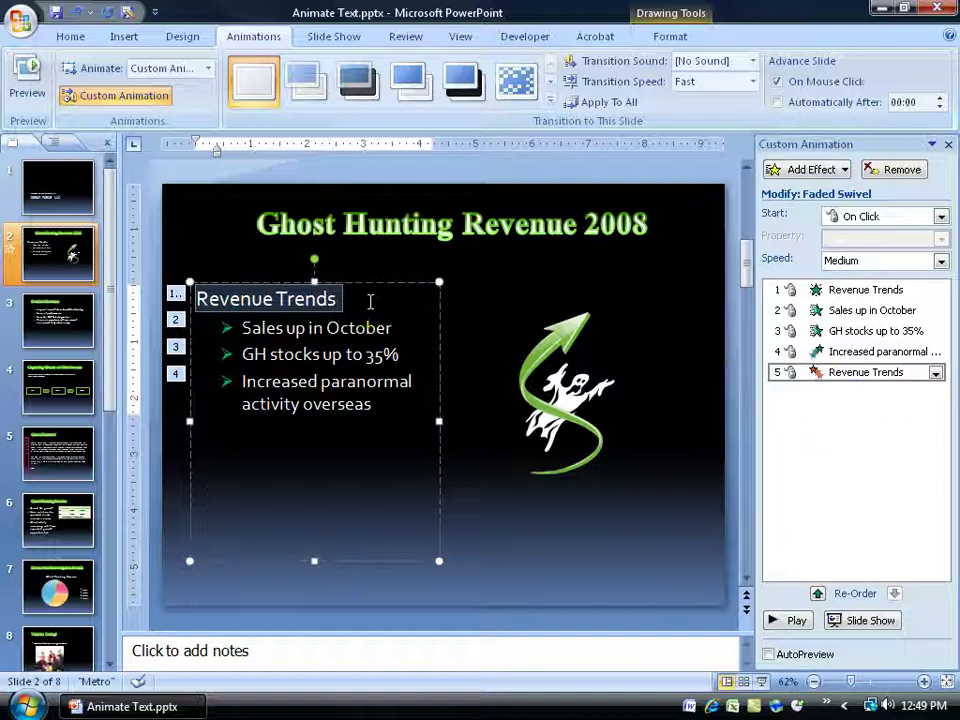
Add a Descend exit effect to the "Sales up in October" bullet.
{"action": "left_click_drag", "start_coordinate": [370, 301], "coordinate": [324, 300]}
{"action": "left_click", "coordinate": [340, 304]}
{"action": "left_click", "coordinate": [332, 326]}
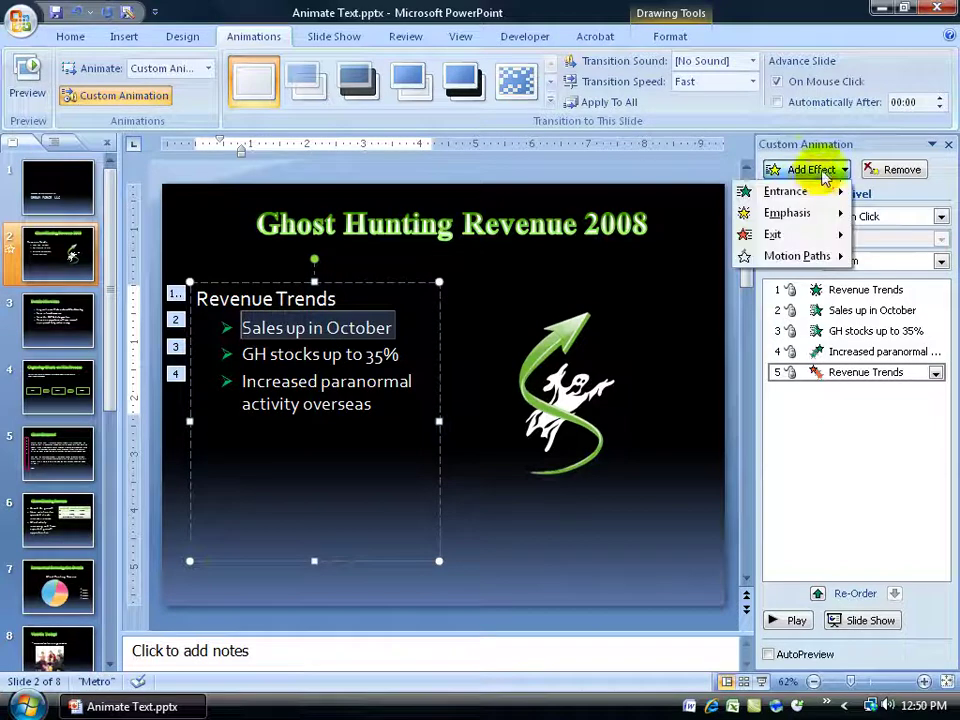
{"action": "mouse_move", "coordinate": [786, 235]}
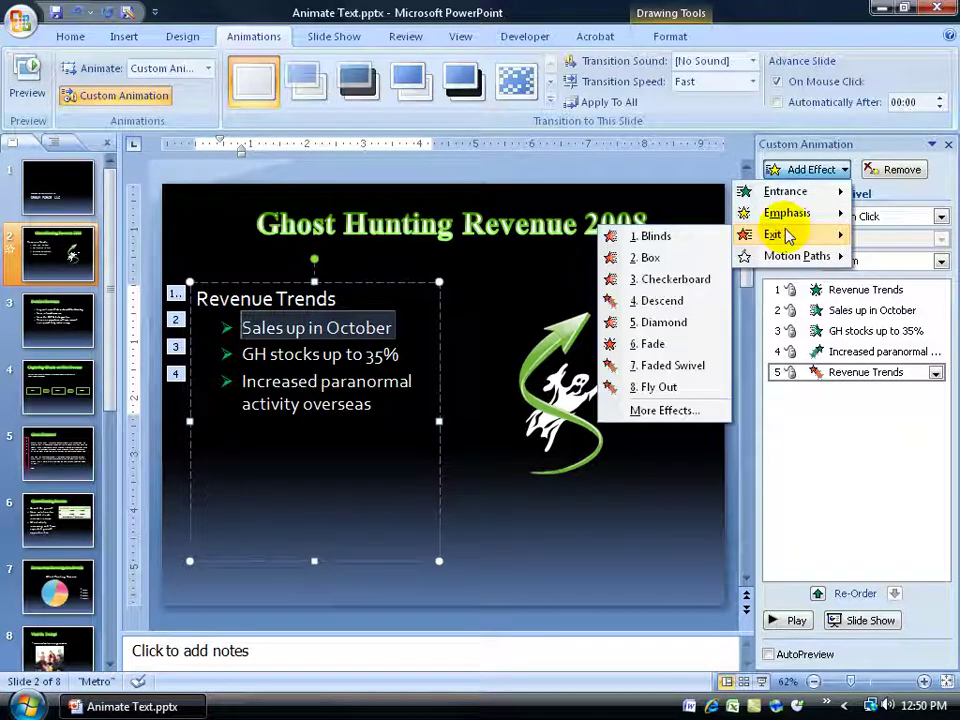
{"action": "left_click", "coordinate": [700, 300]}
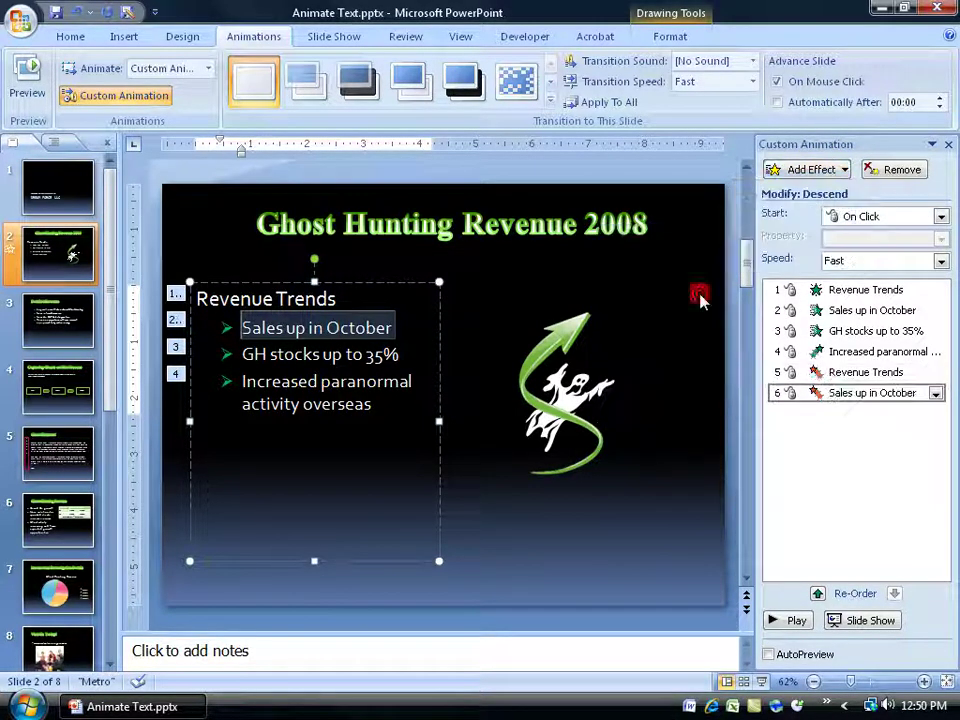
Add a Descend exit effect to the "GH stocks up to 35%" bullet.
{"action": "triple_click", "coordinate": [335, 354]}
{"action": "left_click", "coordinate": [842, 170]}
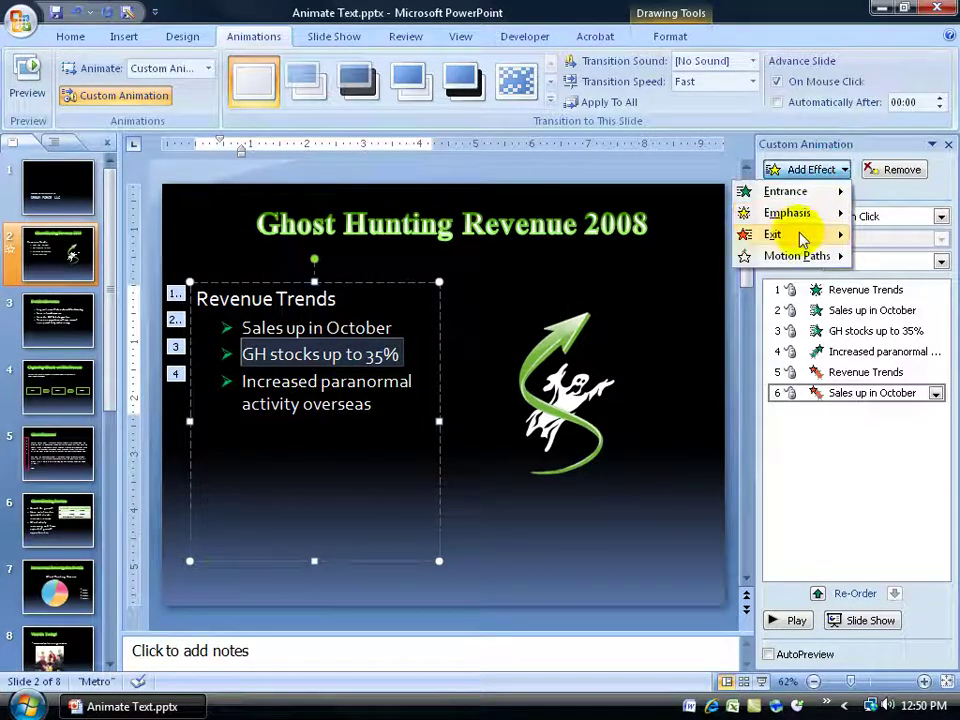
{"action": "mouse_move", "coordinate": [803, 237]}
{"action": "left_click", "coordinate": [668, 300]}
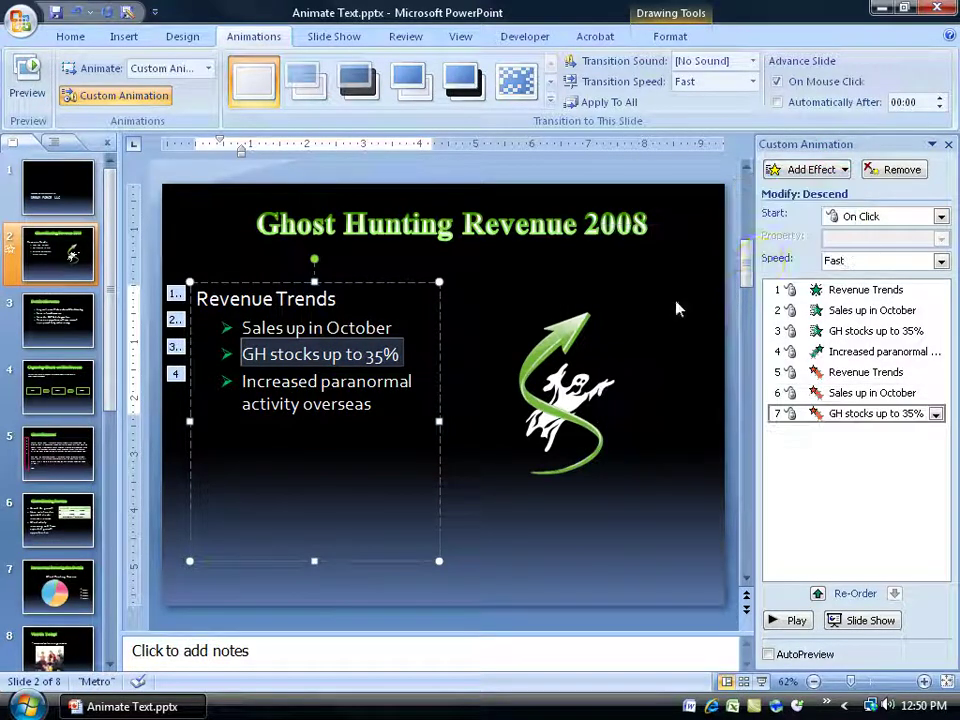
Add a Fly Out exit effect to the "Increased paranormal activity overseas" bullet.
{"action": "double_click", "coordinate": [380, 380]}
{"action": "triple_click", "coordinate": [305, 387]}
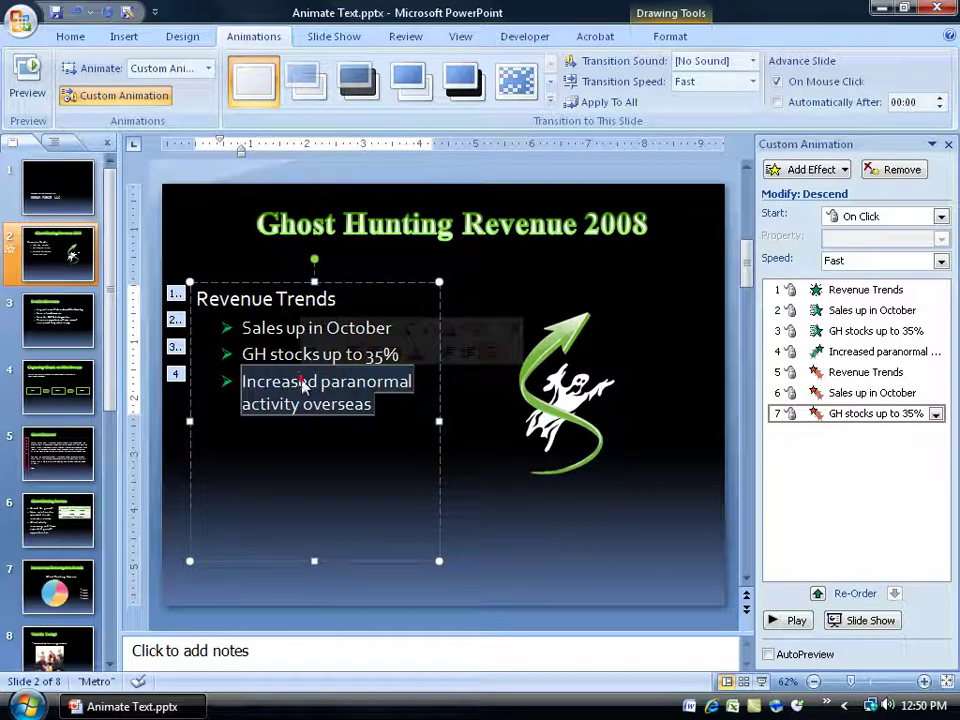
{"action": "left_click", "coordinate": [842, 170]}
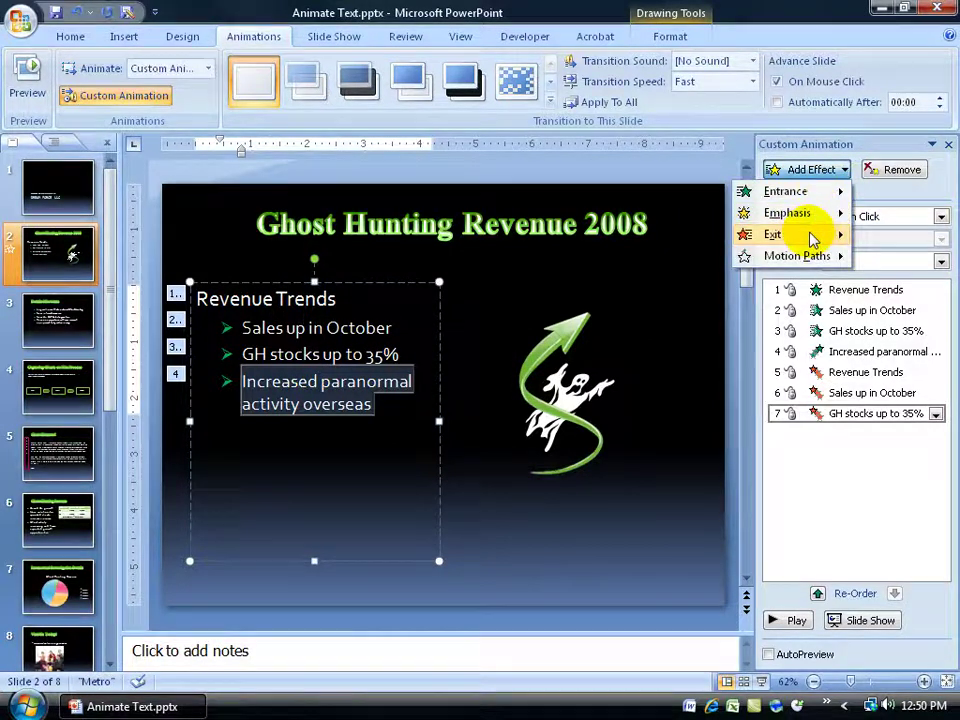
{"action": "mouse_move", "coordinate": [810, 237]}
{"action": "left_click", "coordinate": [660, 388]}
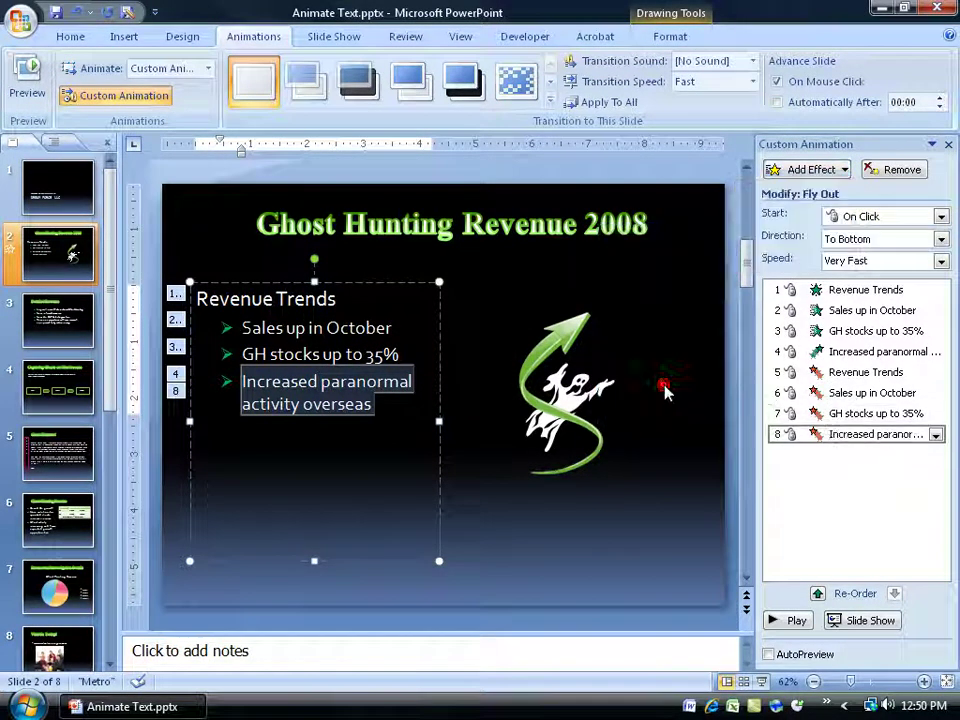
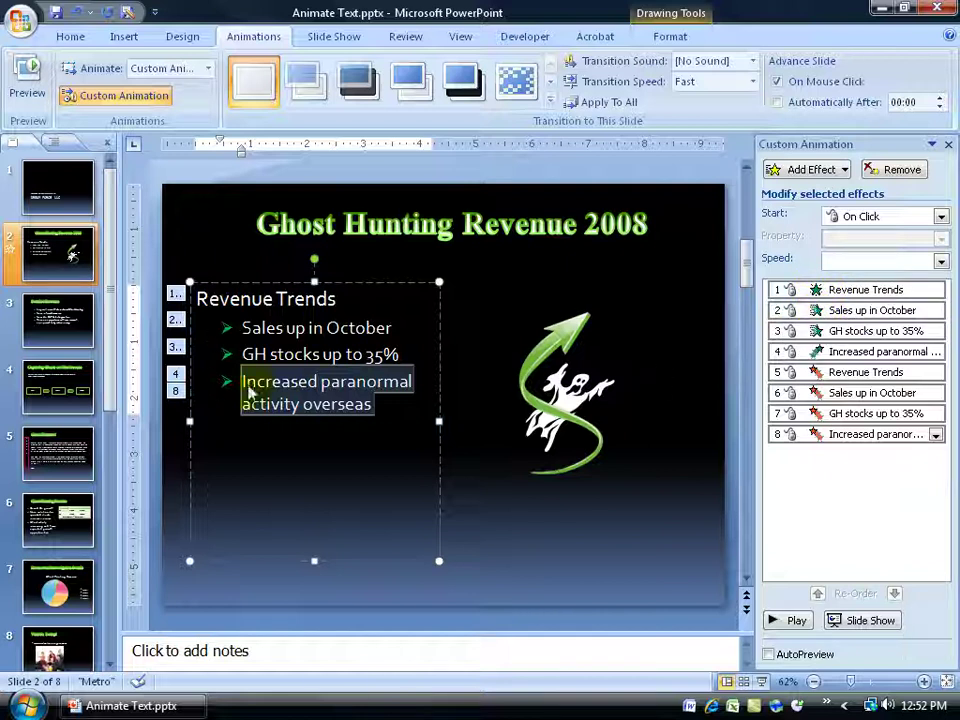
Set the entrance effects of the three bullets under "Revenue Trends" to start After Previous.
{"action": "left_click", "coordinate": [503, 520]}
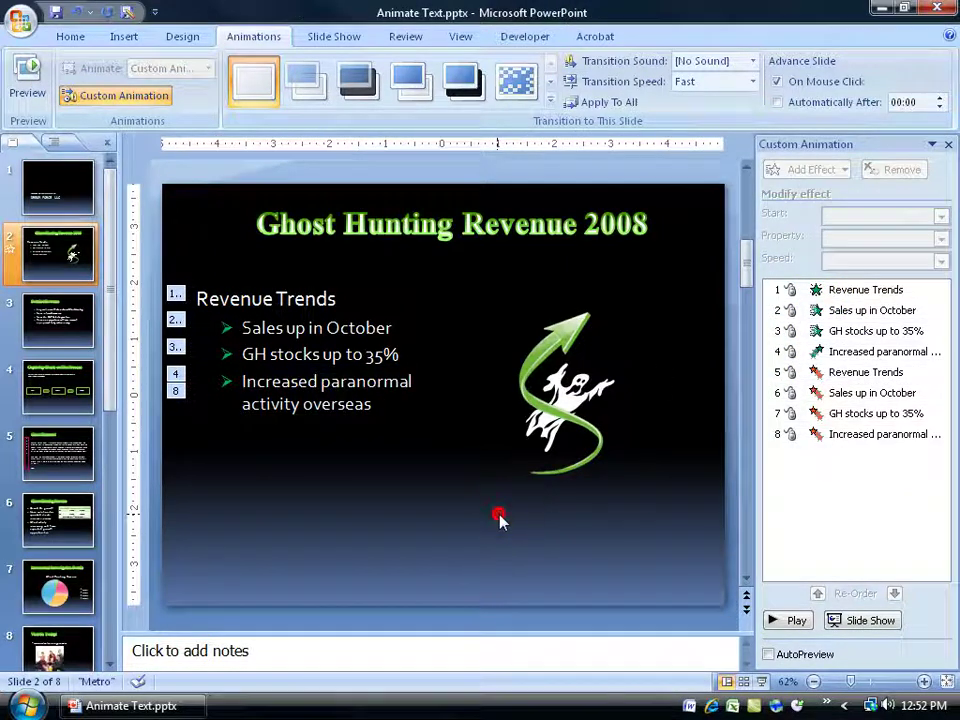
{"action": "left_click", "coordinate": [872, 312]}
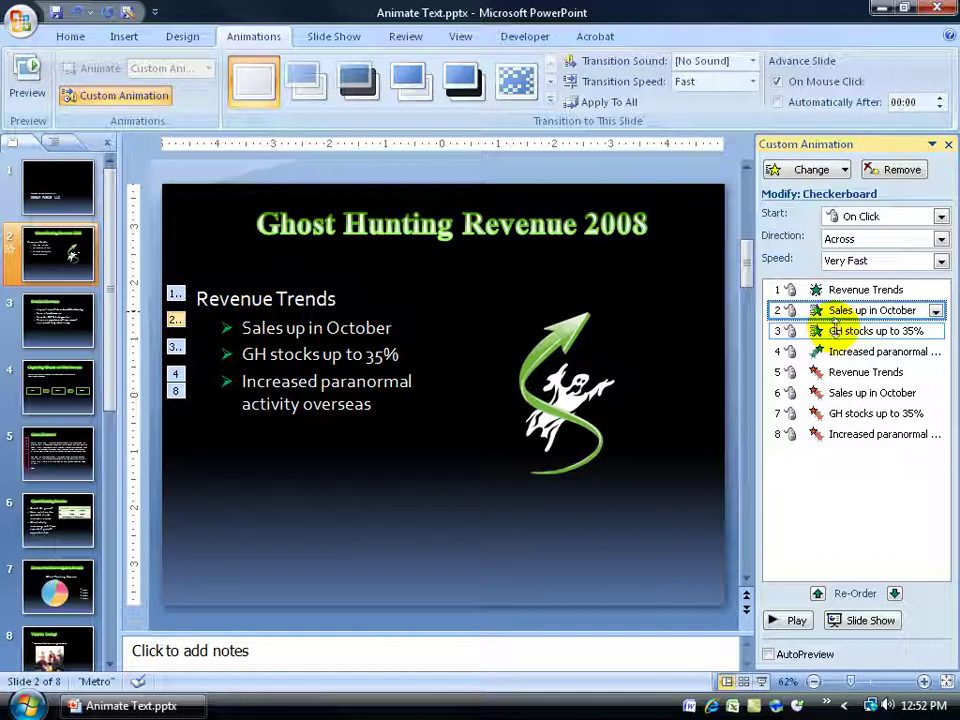
{"action": "left_click", "coordinate": [837, 351], "text": "shift"}
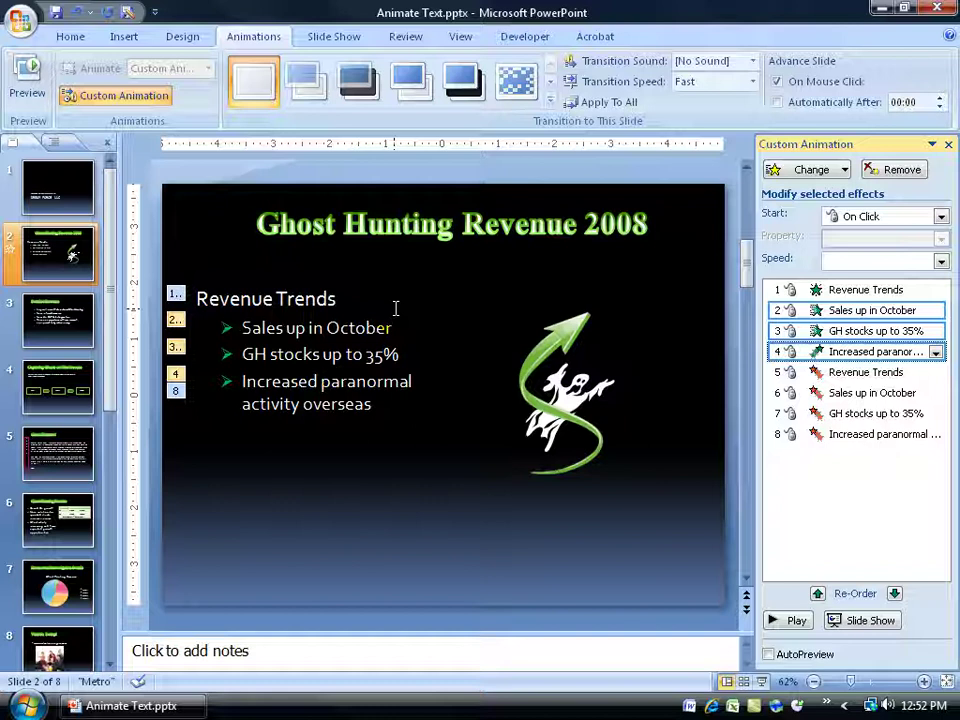
{"action": "left_click_drag", "start_coordinate": [789, 306], "coordinate": [800, 340]}
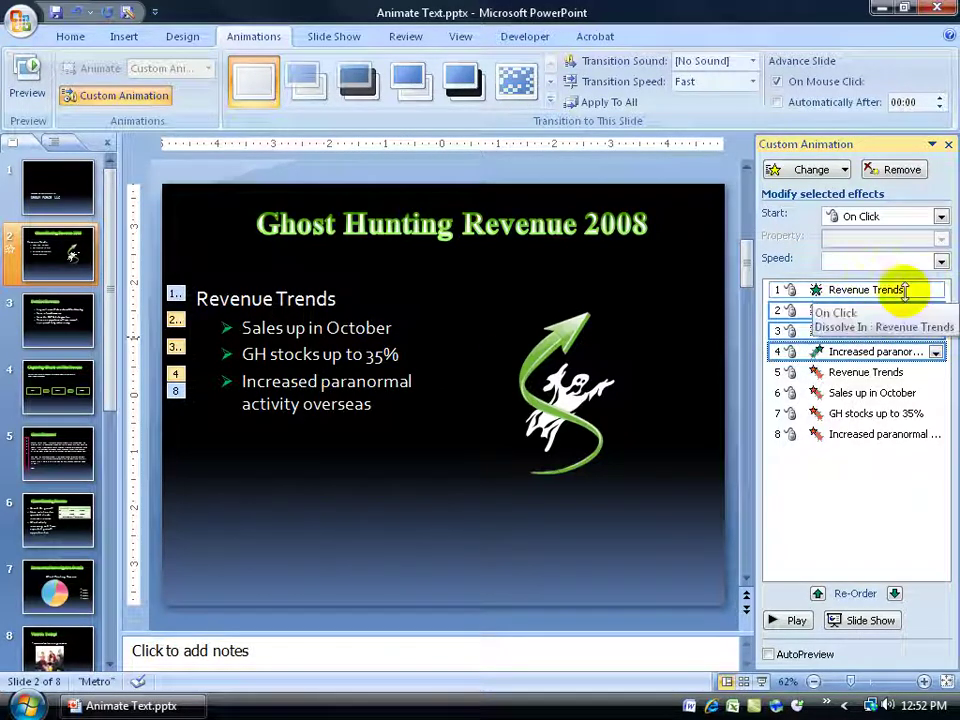
{"action": "left_click", "coordinate": [941, 217]}
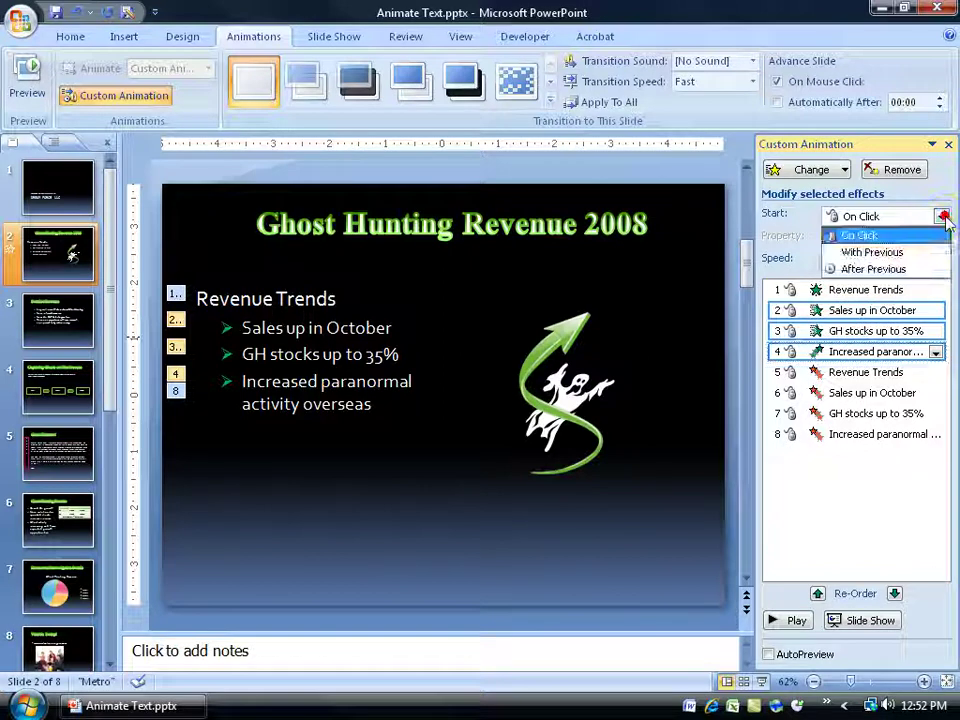
{"action": "left_click", "coordinate": [928, 268]}
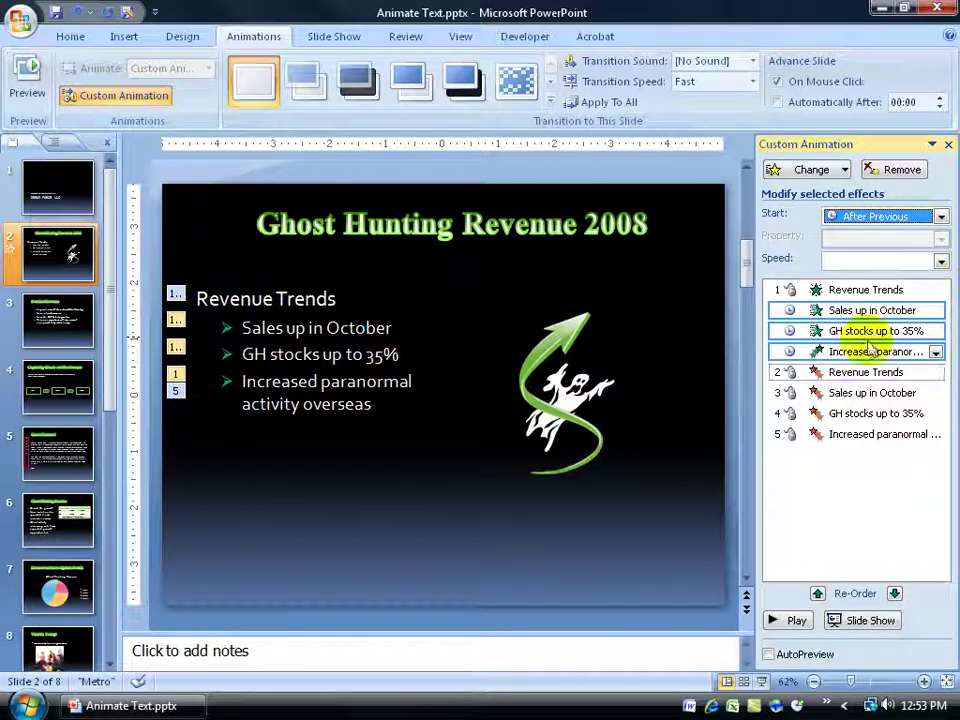
Run slide 2 as a slide show to check the entrance animations, then return to editing.
{"action": "left_click", "coordinate": [763, 683]}
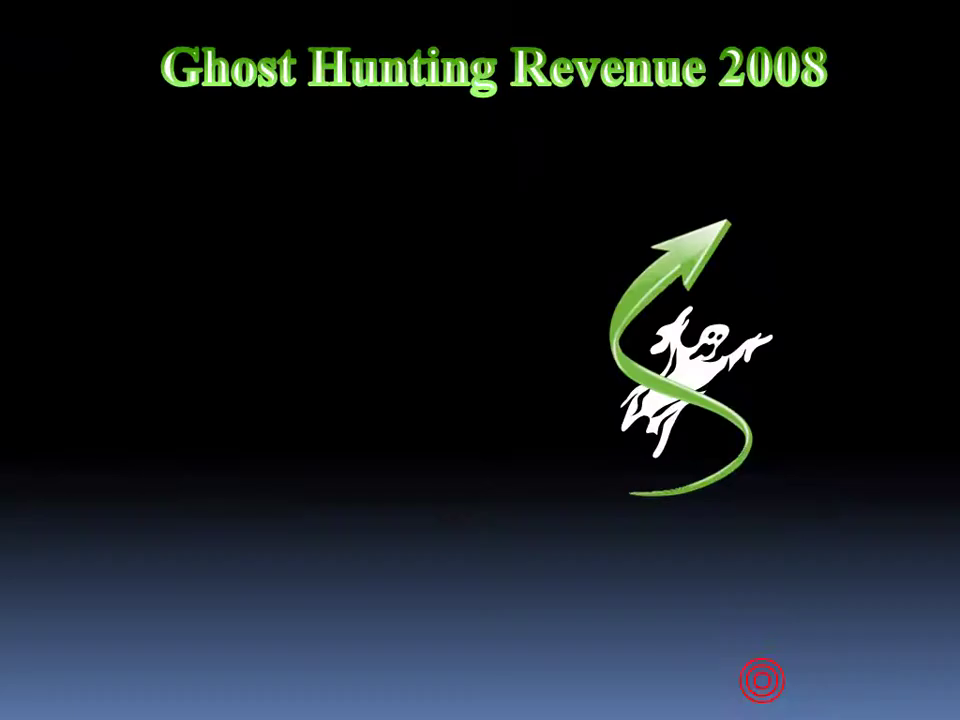
{"action": "left_click", "coordinate": [615, 460]}
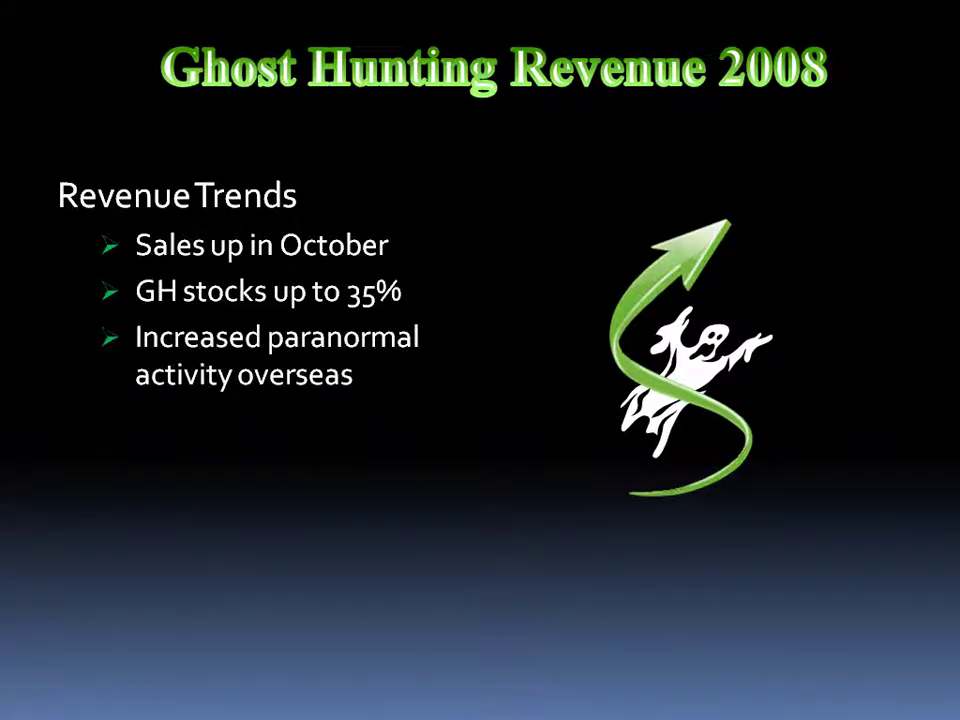
{"action": "key", "text": "Escape"}
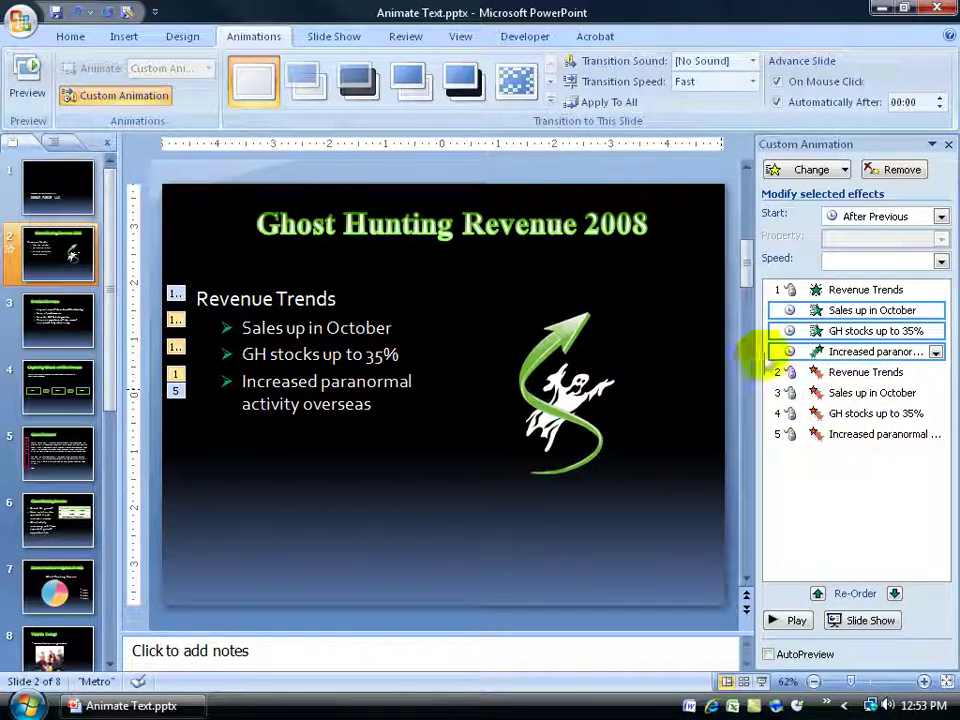
Set the speed of the three selected bullet entrance effects to Fast.
{"action": "left_click", "coordinate": [941, 260]}
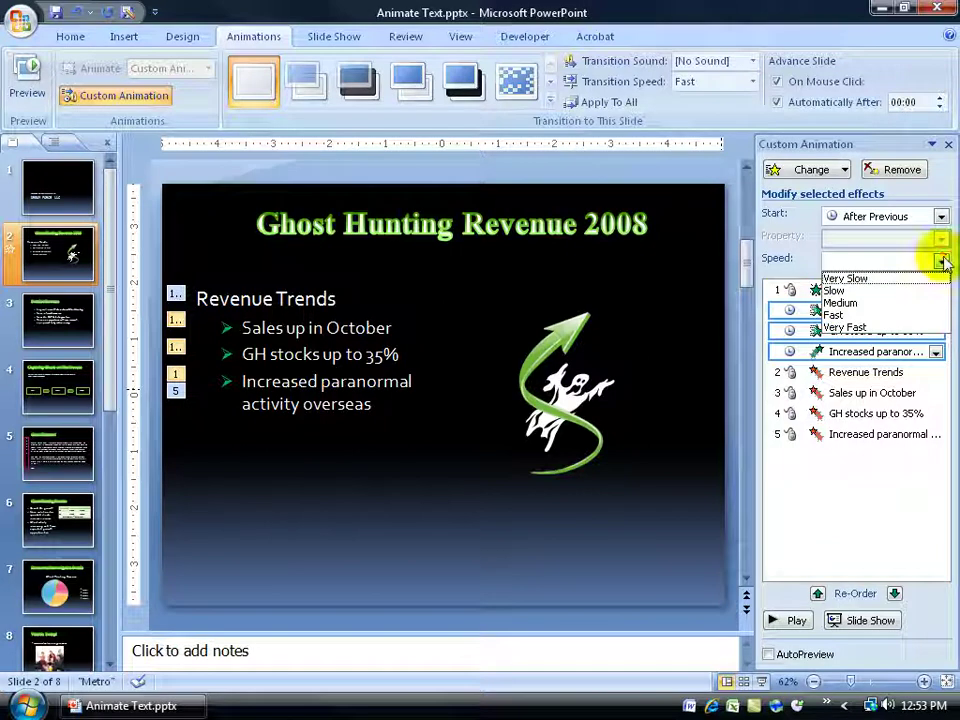
{"action": "left_click", "coordinate": [902, 316]}
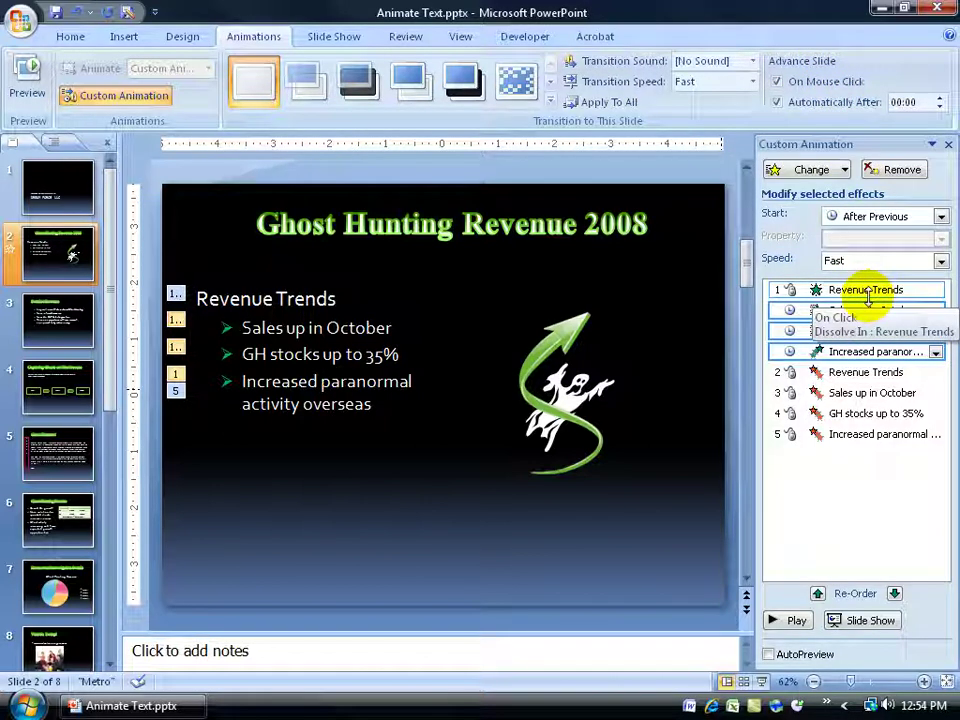
Open the start timing options for the three selected bullet entrance effects.
{"action": "left_click", "coordinate": [941, 217]}
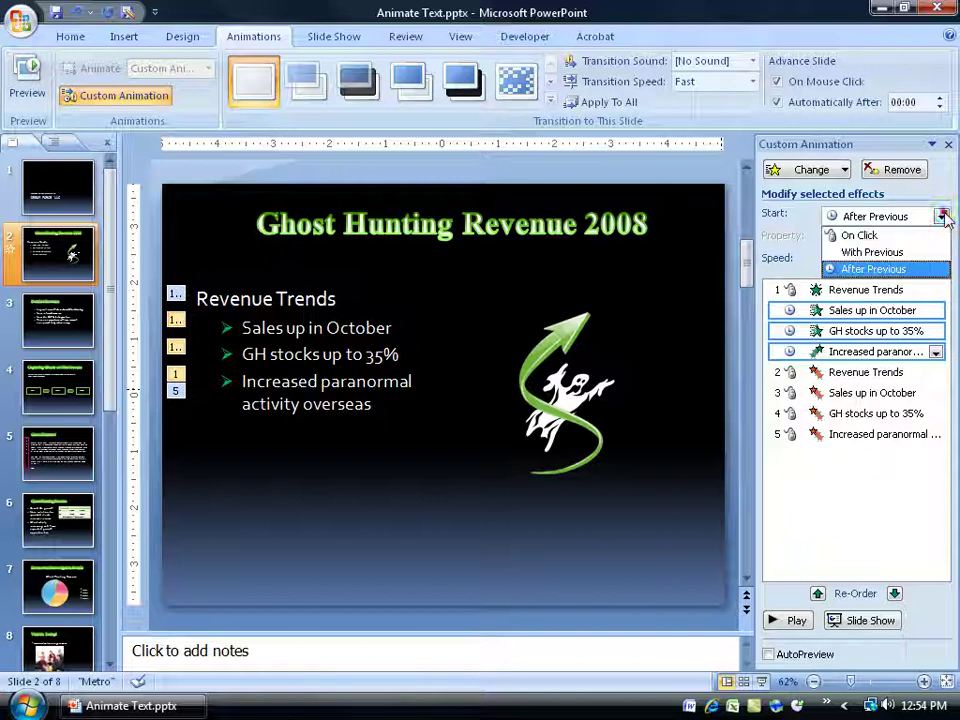